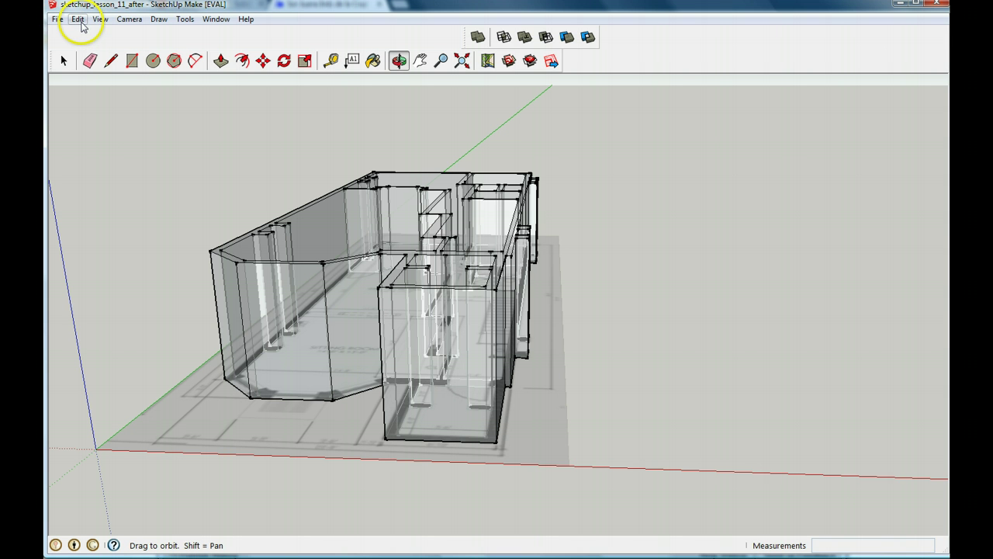
Turn off the X-ray face style so the model's faces are opaque
click(97, 22)
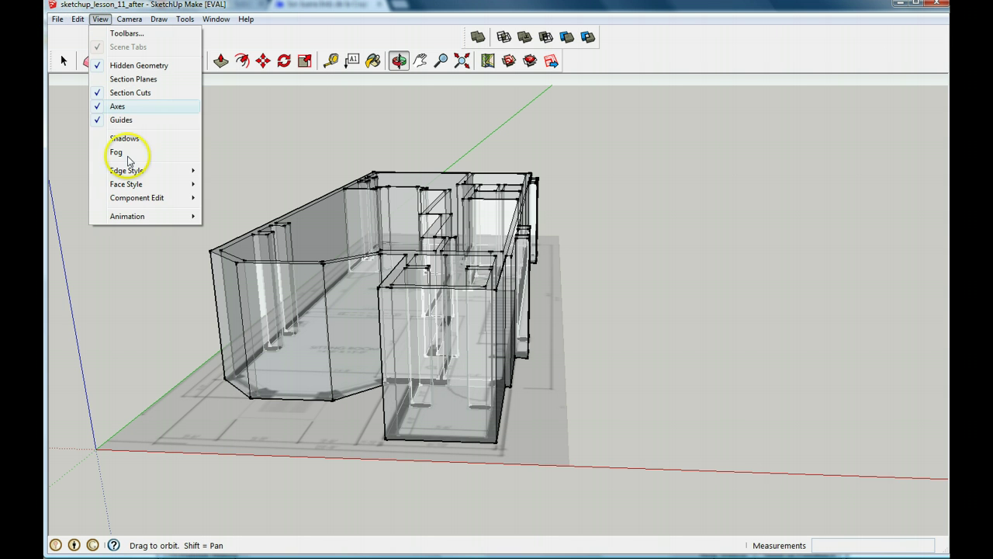
mouse_move(142, 186)
click(225, 185)
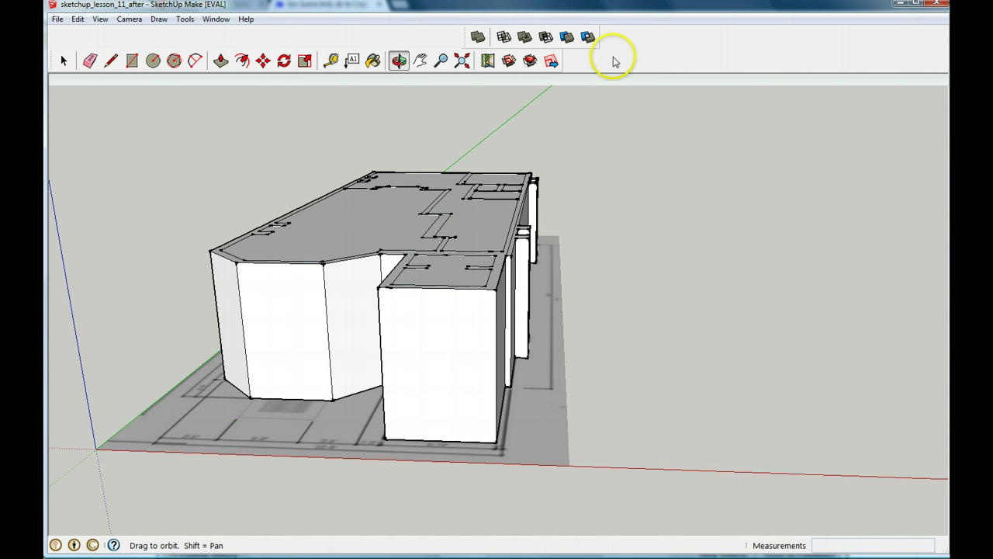
Hide the Solid Tools toolbar and show the Section toolbar
click(100, 19)
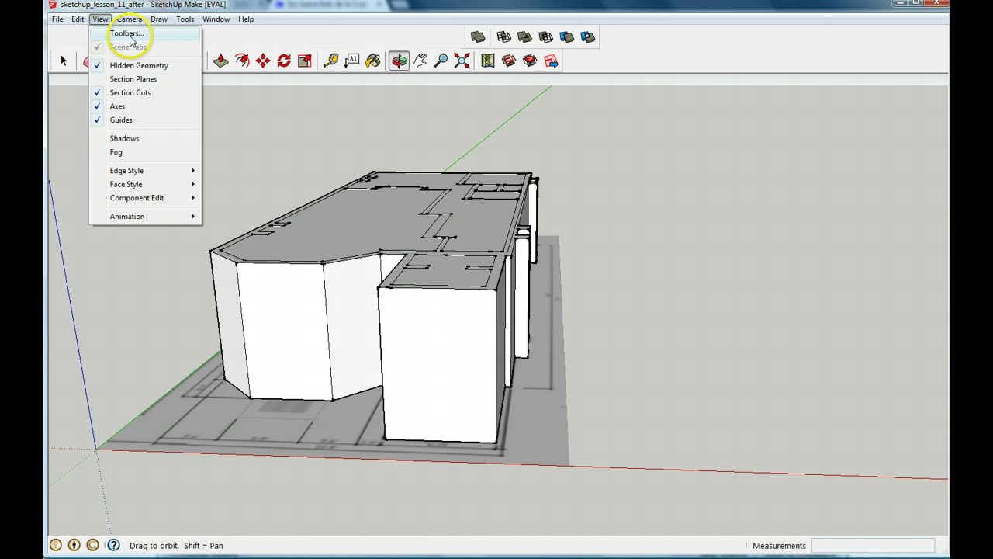
click(128, 35)
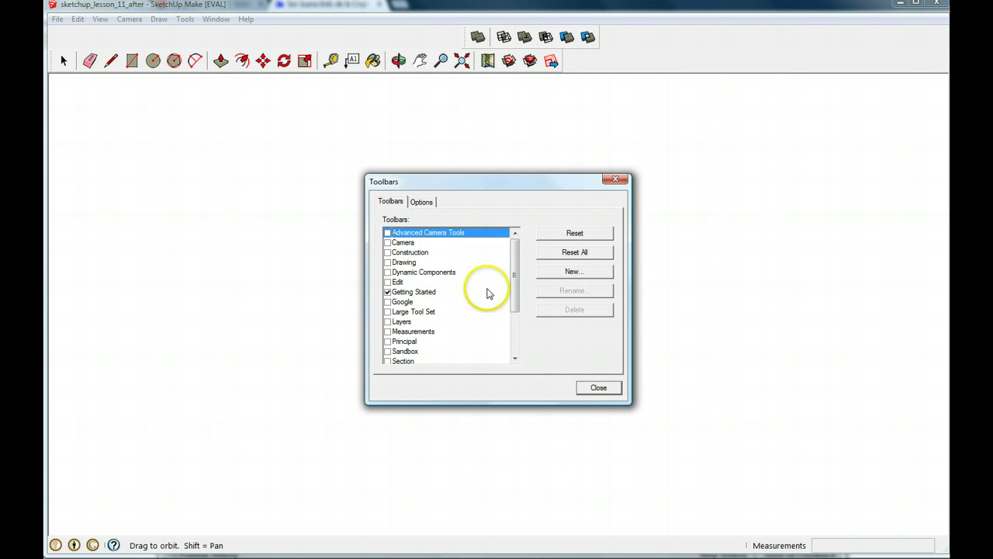
drag(513, 292, 517, 344)
click(392, 313)
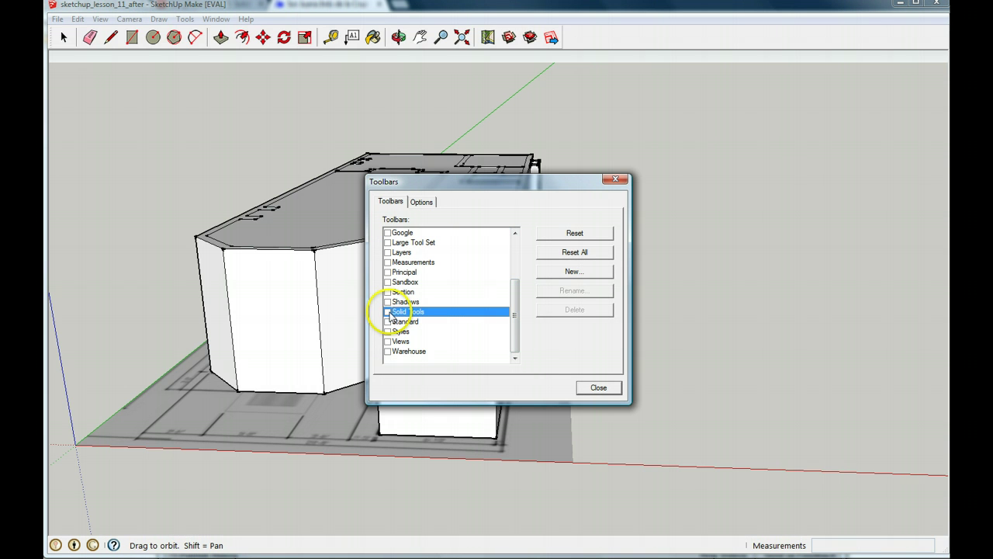
drag(517, 328, 515, 313)
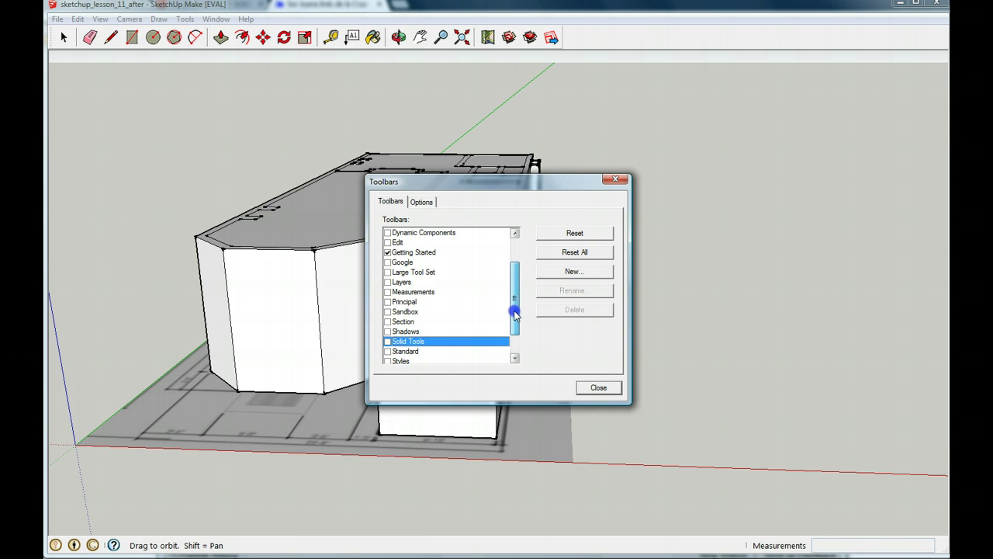
click(387, 321)
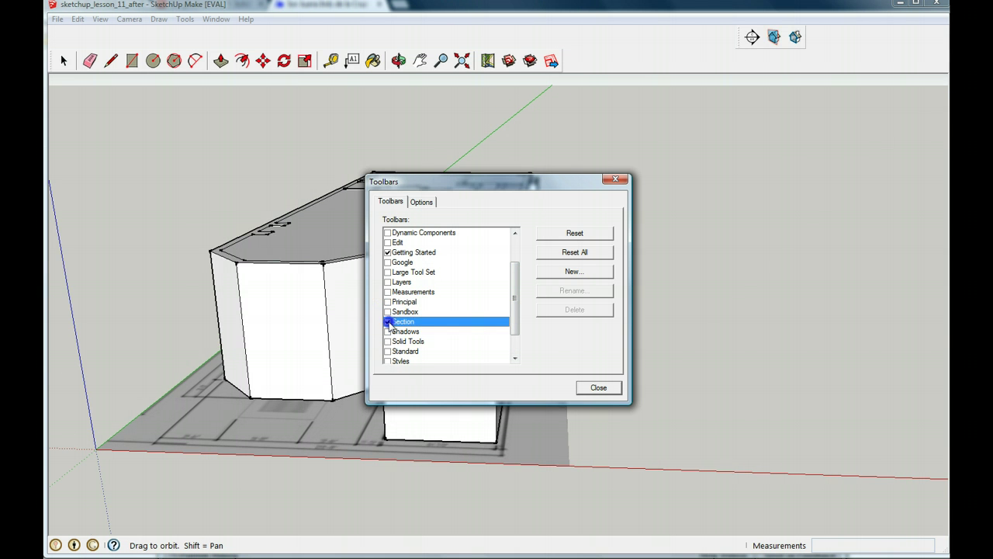
click(600, 390)
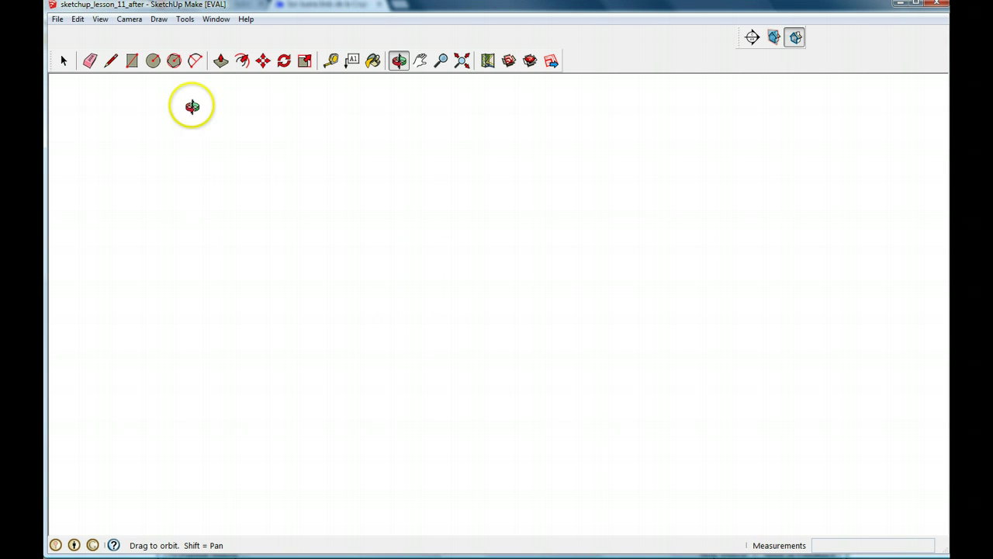
Place a section plane on the top face of the house model to expose the interior
click(100, 18)
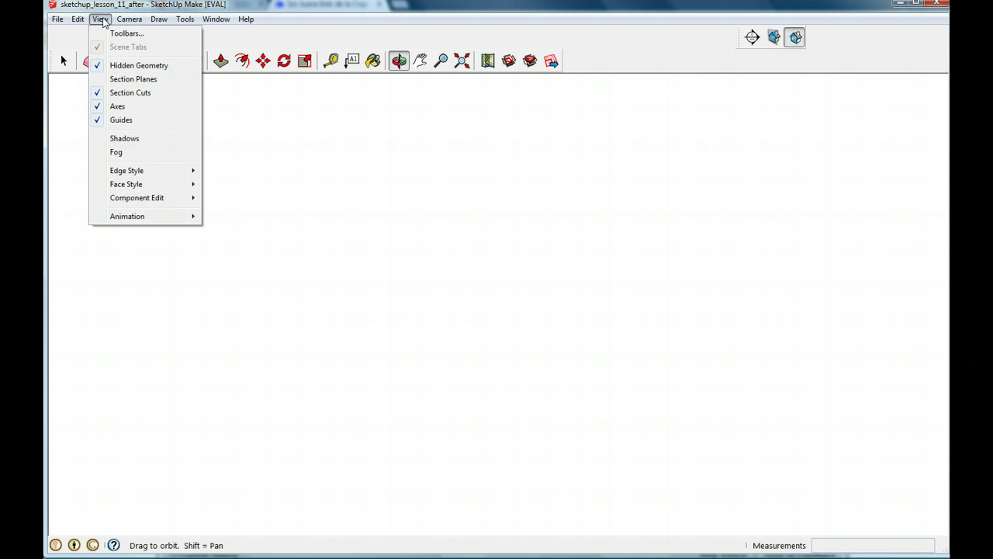
click(180, 88)
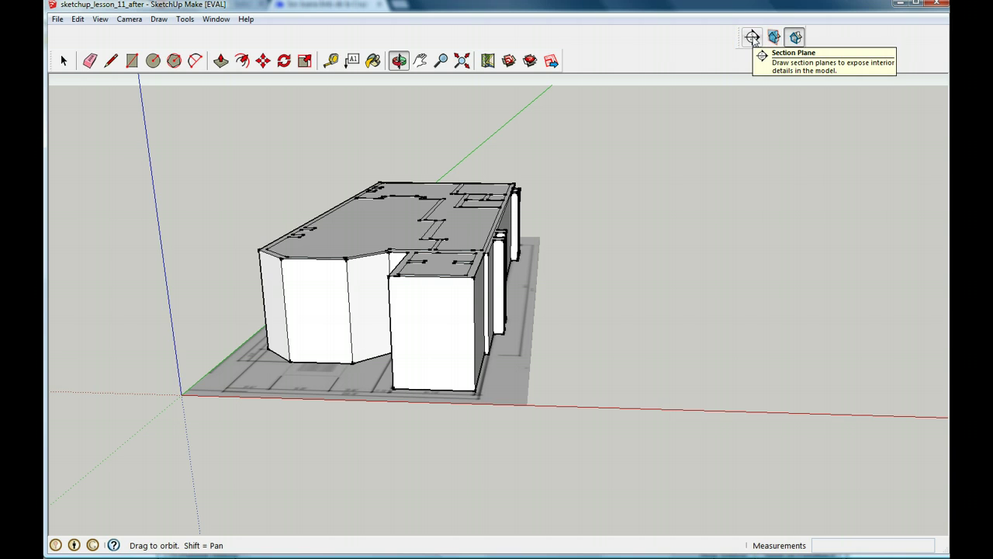
click(752, 38)
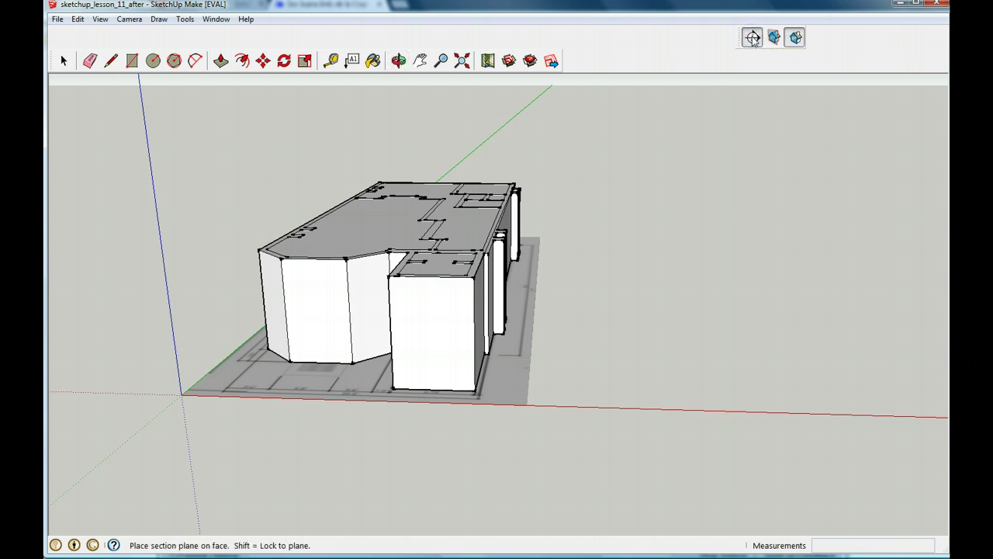
click(405, 229)
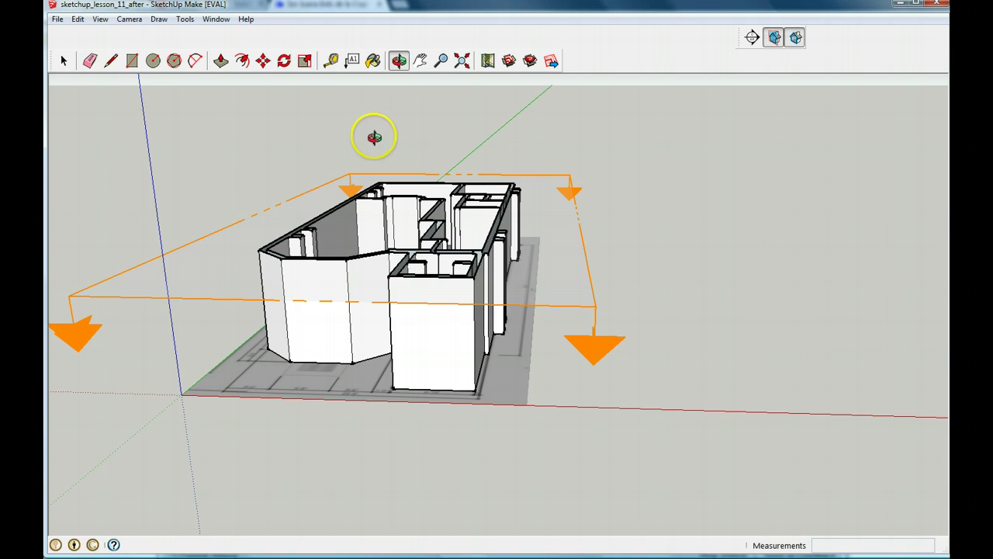
drag(412, 147, 481, 329)
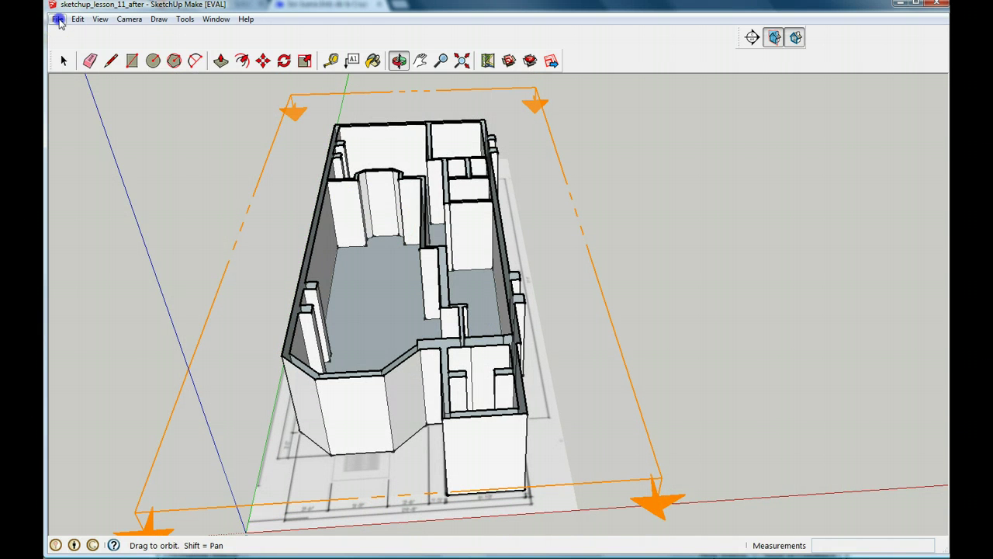
Turn on the X-ray face style for the sectioned model
click(59, 22)
click(78, 20)
click(98, 22)
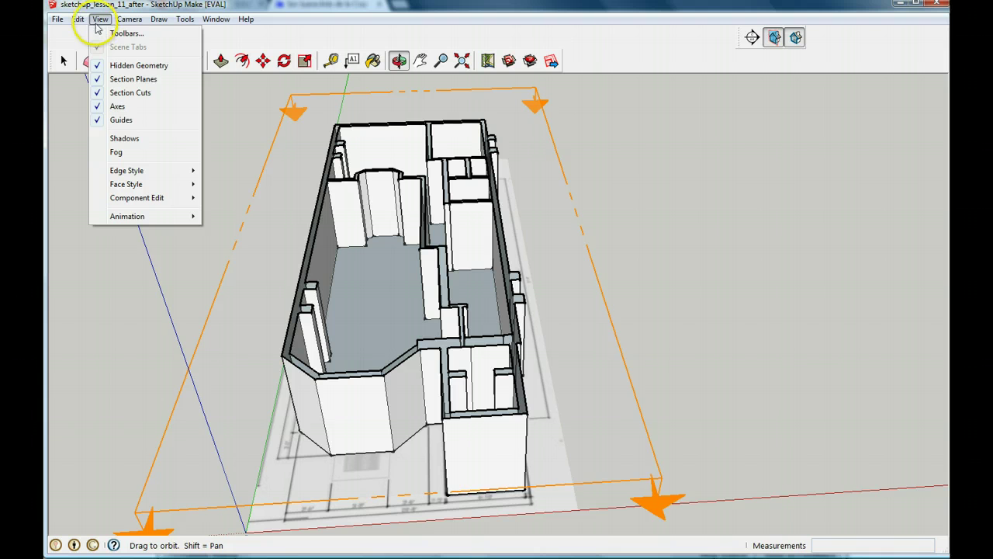
mouse_move(165, 186)
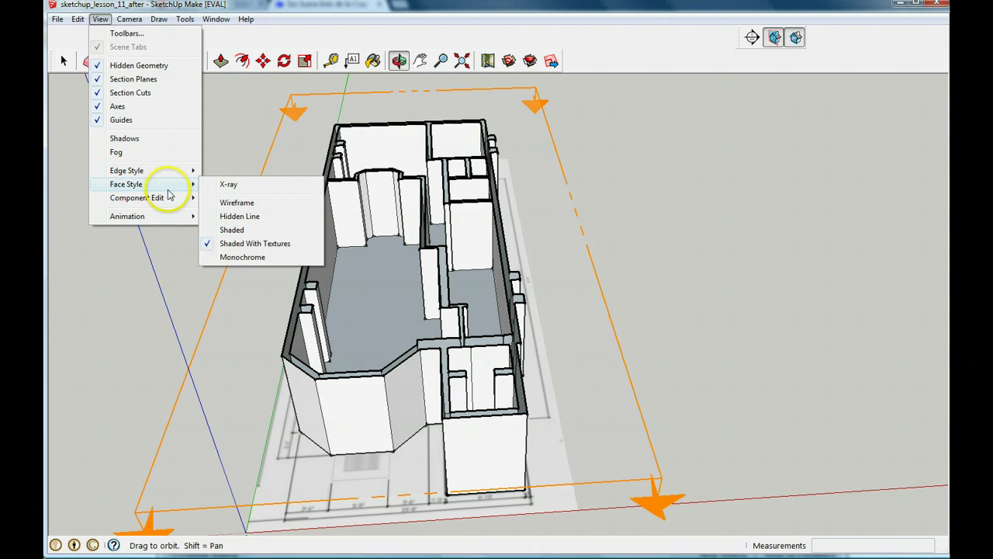
click(252, 188)
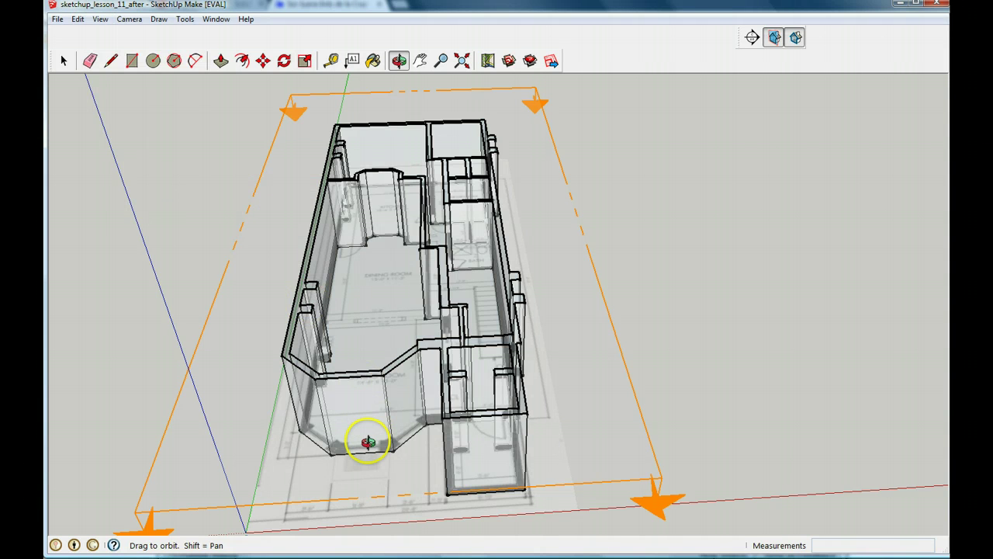
Place vertical guides on the front bay face, 1' in from its left edge and about 1' 7/16" in from its right edge
scroll(368, 442, up, 3)
drag(368, 442, 354, 451)
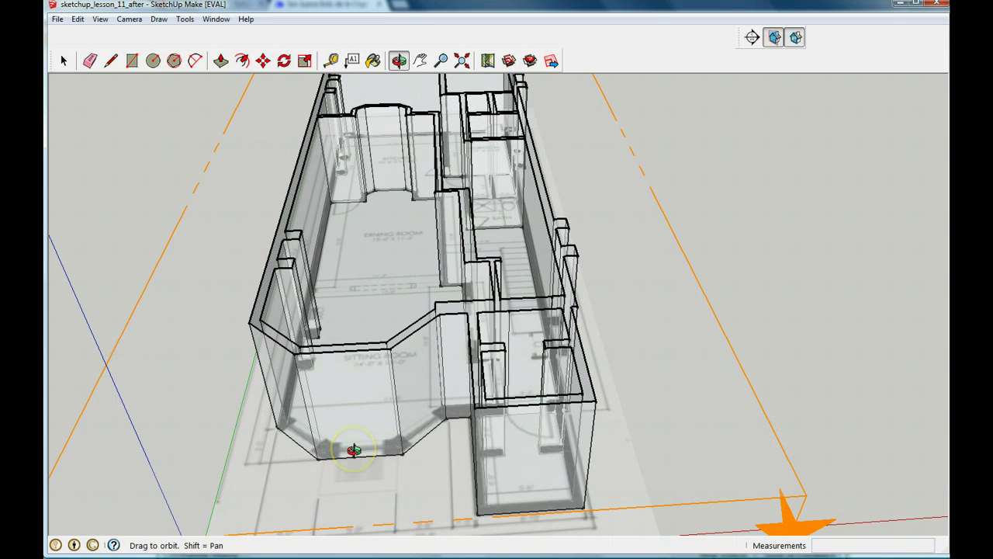
drag(328, 295, 328, 299)
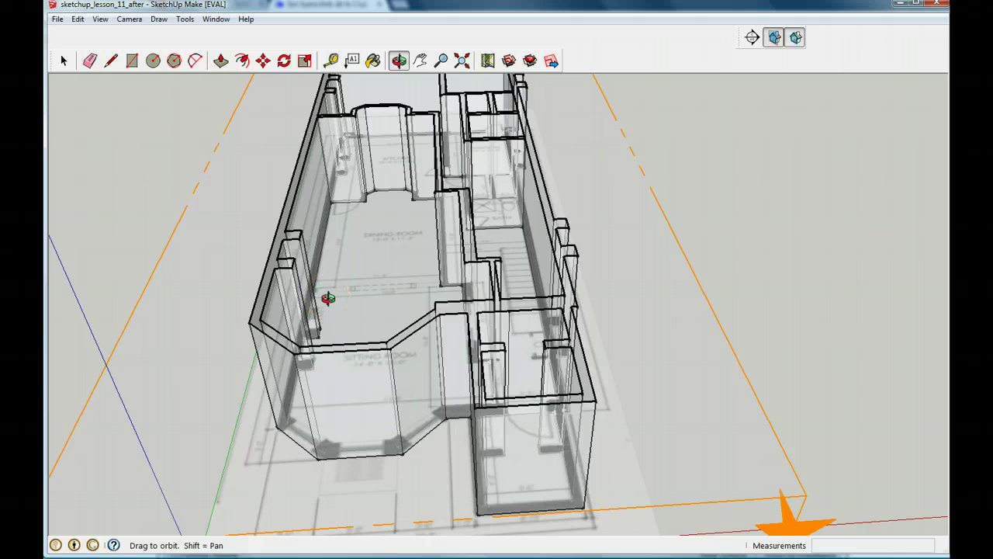
click(330, 61)
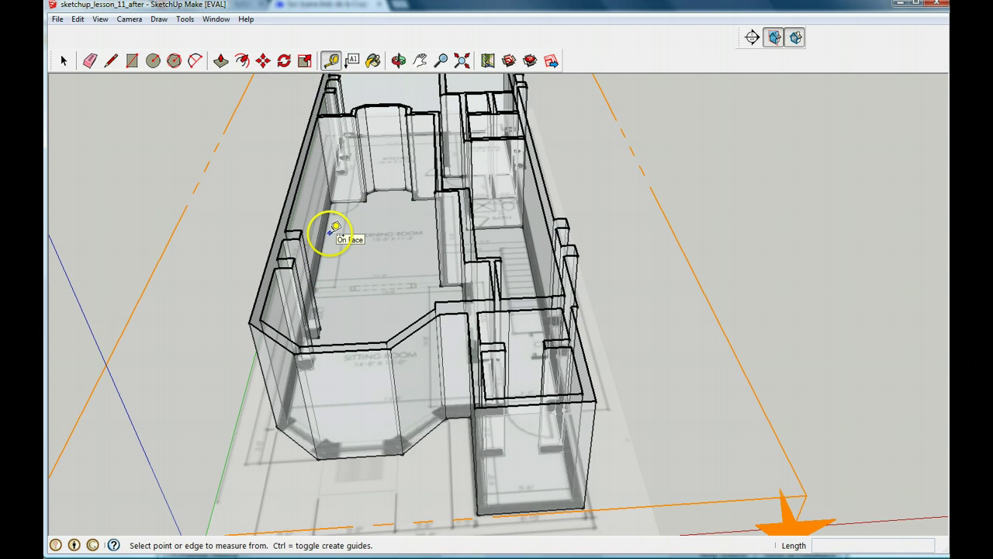
click(312, 405)
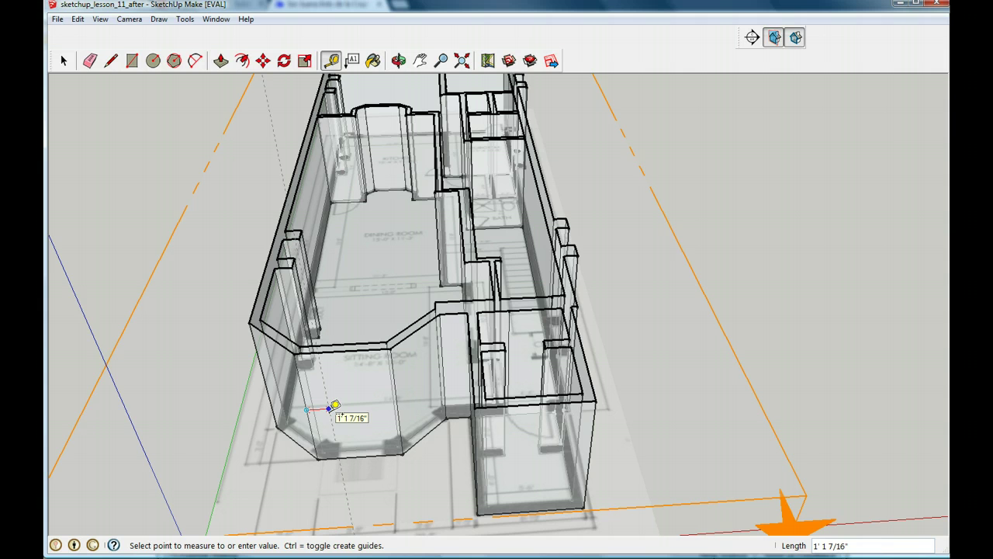
text(1')
key(Return)
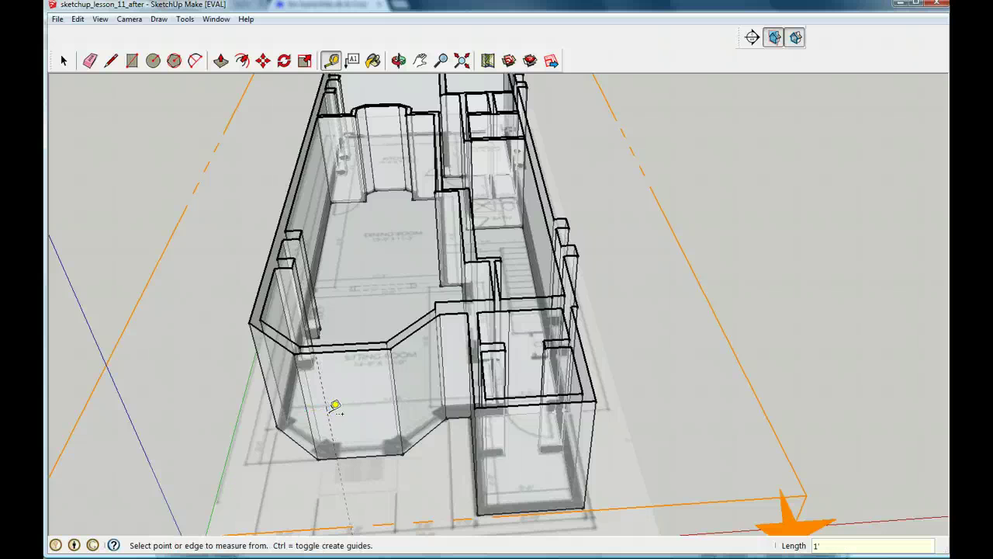
drag(394, 404, 388, 402)
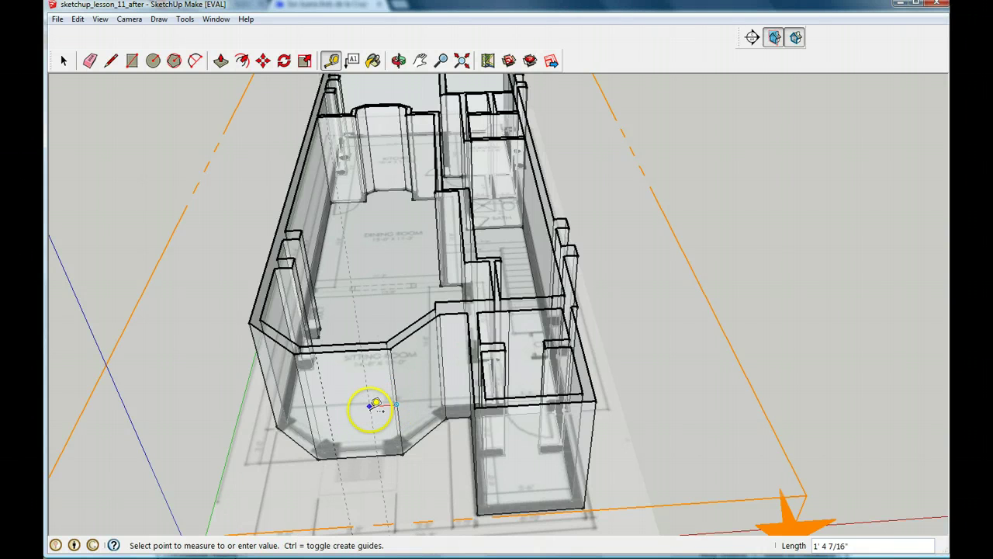
click(383, 406)
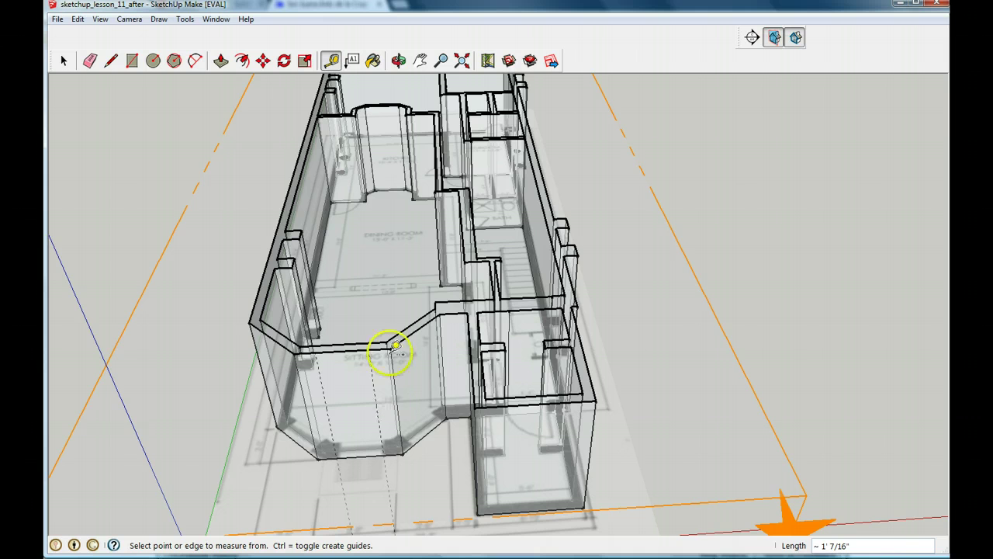
Place a horizontal guide 3' above the bottom edge of the front bay face
click(398, 61)
drag(356, 302, 356, 182)
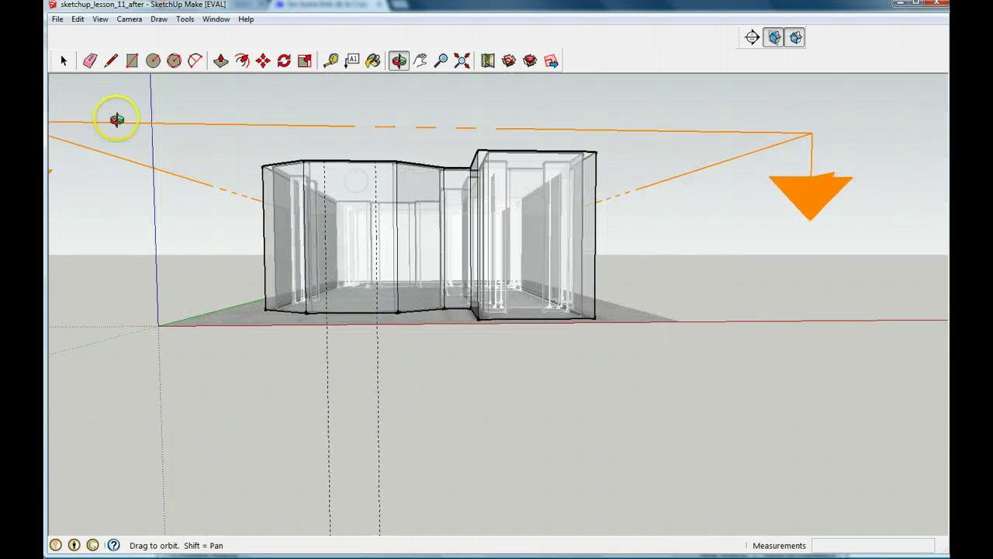
click(331, 62)
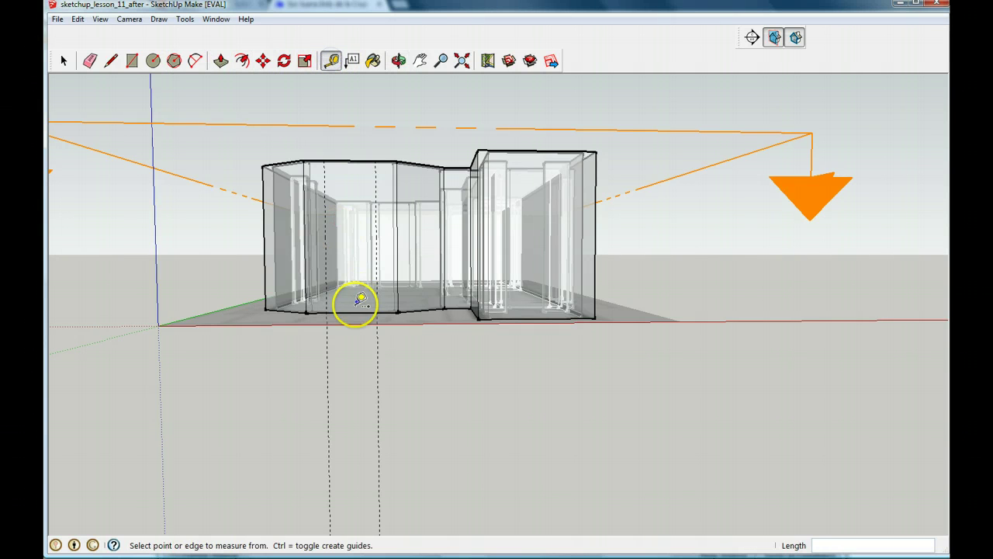
click(352, 311)
mouse_move(354, 285)
mouse_down()
mouse_move(295, 263)
mouse_move(339, 275)
mouse_up()
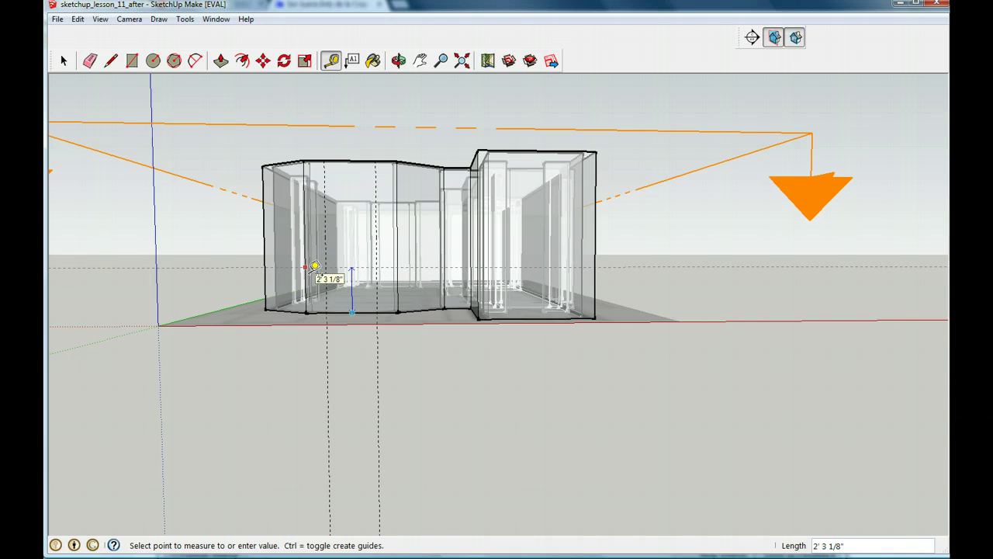
text(3)
key(Return)
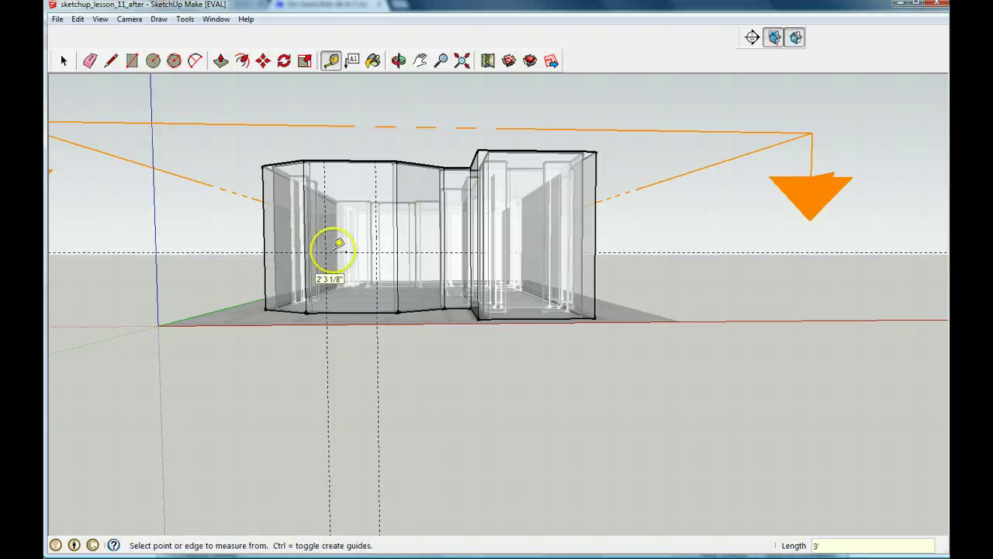
Place a horizontal guide 1' below the top edge of the front bay face
click(354, 160)
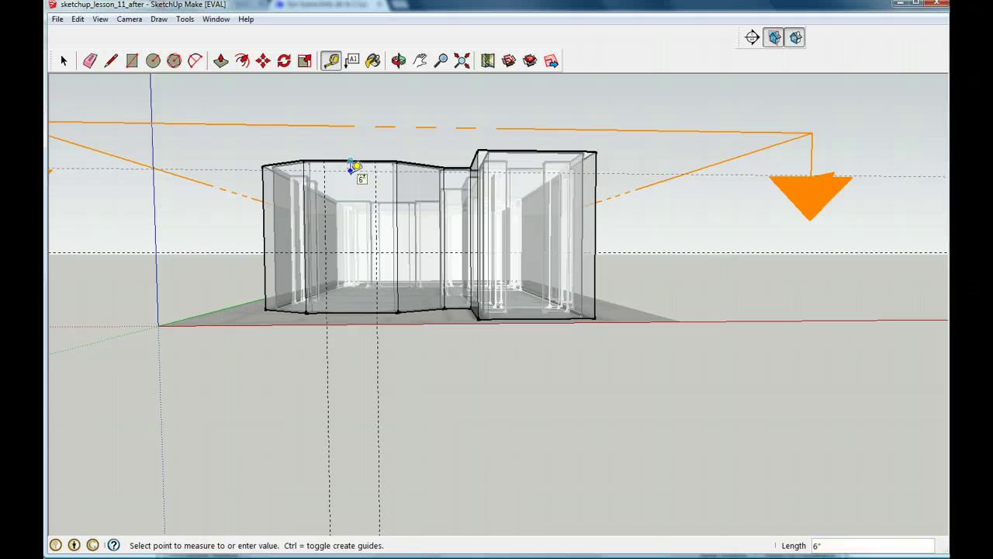
text(1')
key(Return)
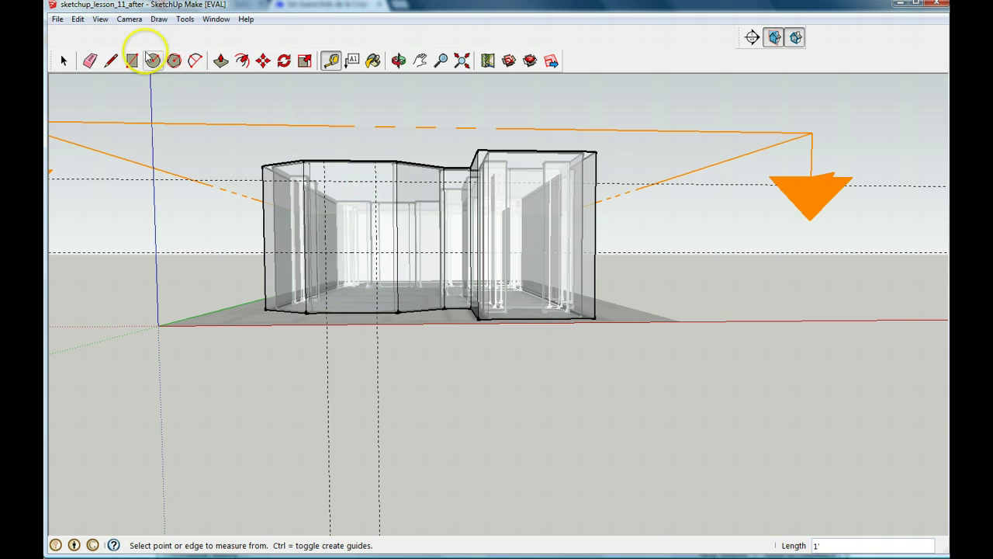
Switch the X-ray face style off again to work on solid wall faces
click(102, 19)
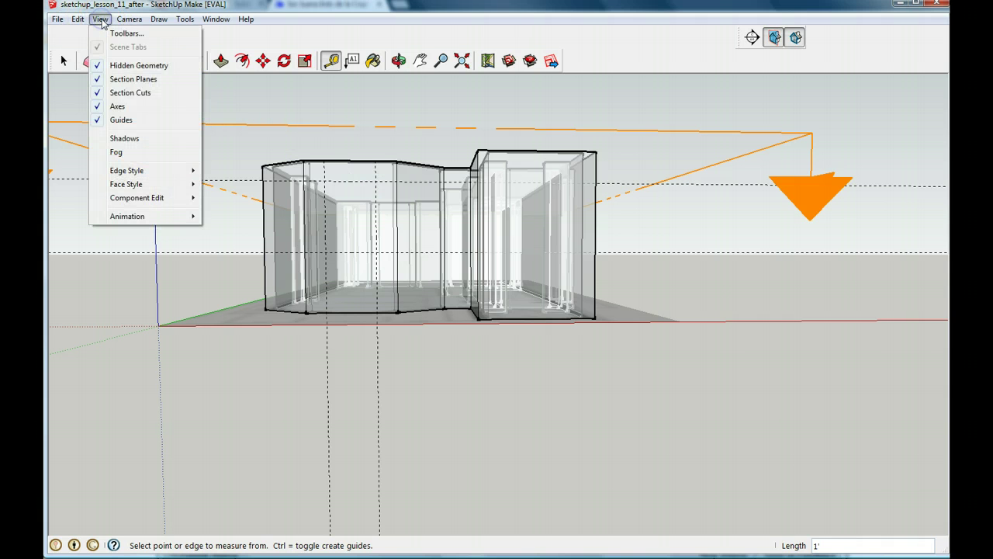
mouse_move(130, 189)
click(249, 184)
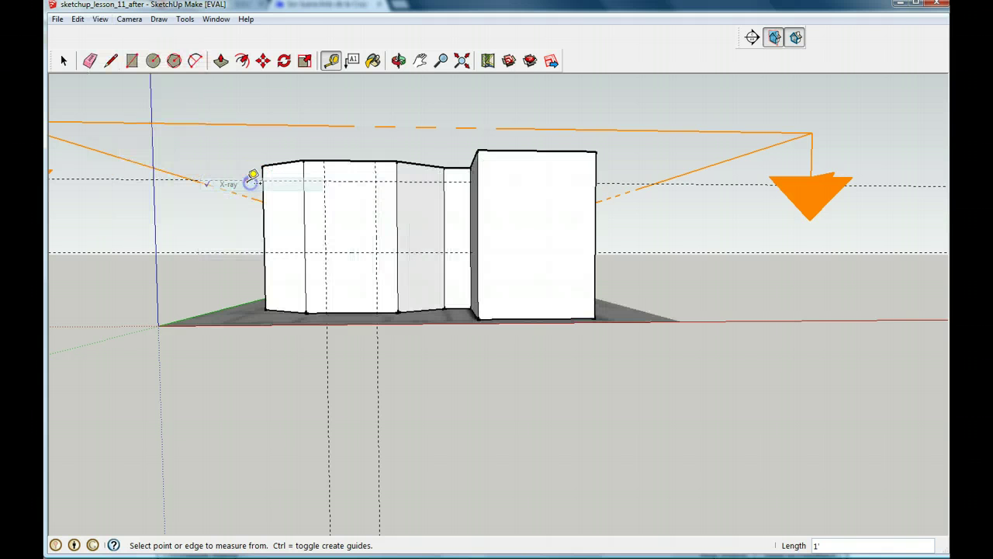
Draw the window rectangle between the four guide intersections on the front bay face, about 3' 6" by 2' 5 13/16"
click(398, 60)
drag(388, 116, 345, 251)
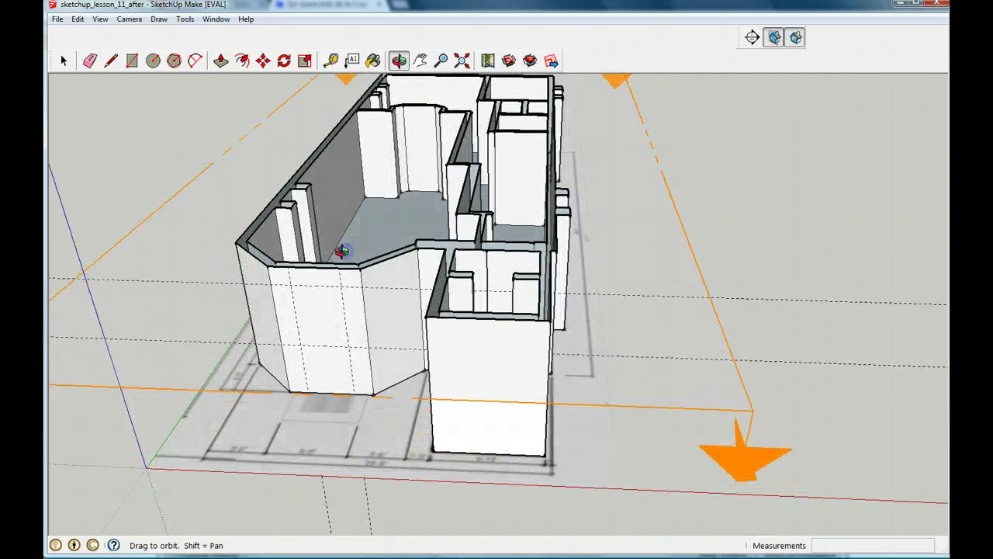
click(131, 61)
click(291, 286)
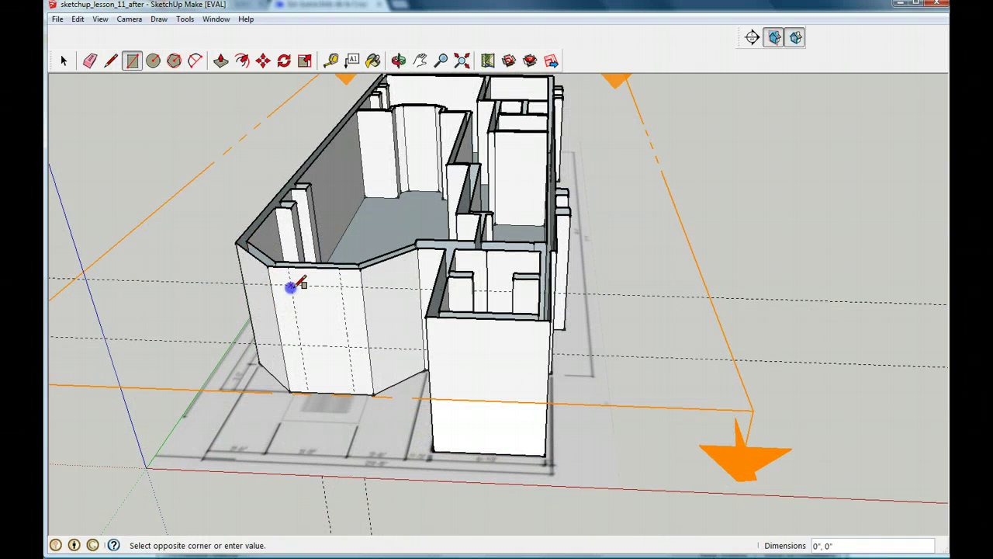
click(349, 345)
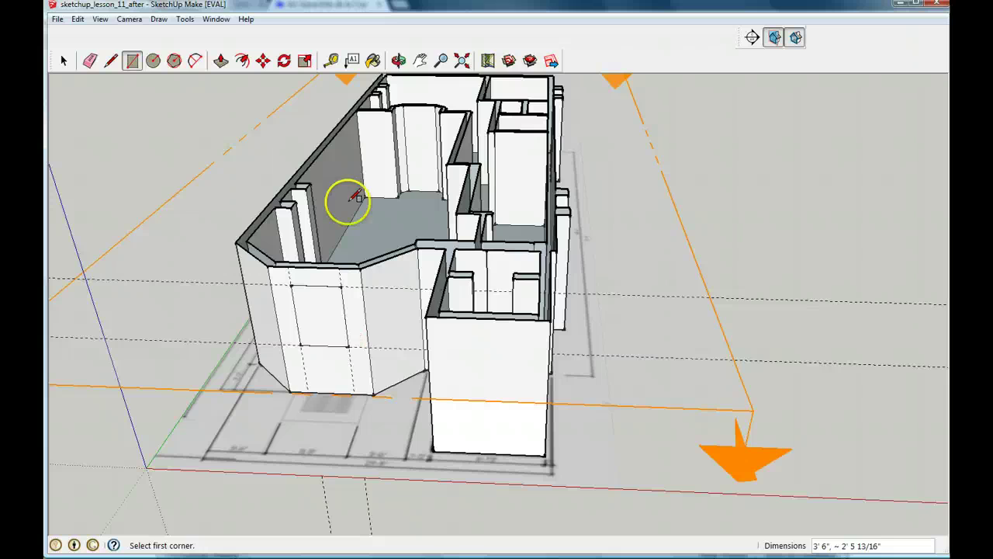
click(398, 60)
drag(388, 233, 643, 67)
drag(100, 366, 260, 312)
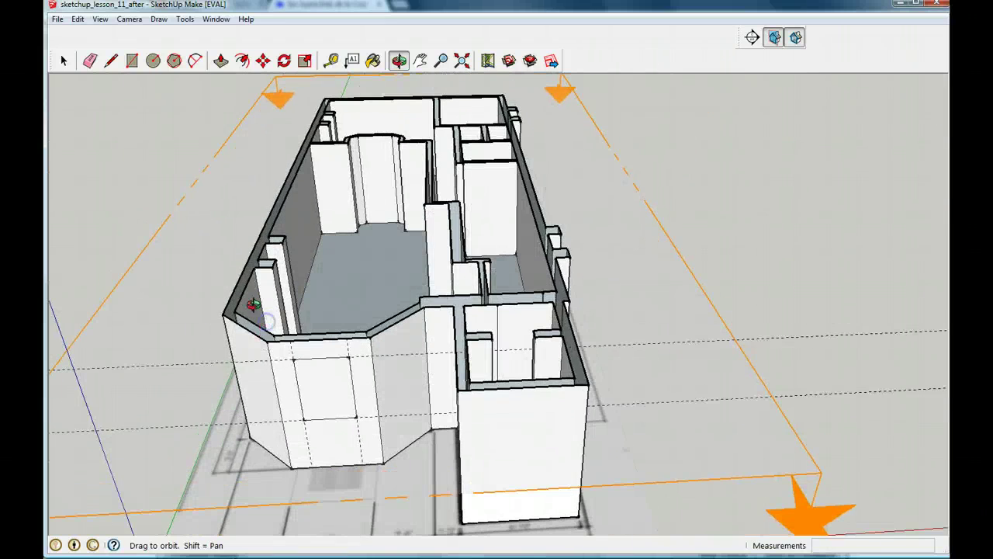
Push the window rectangle on the front bay face inward 6" to cut the opening through the wall
click(221, 61)
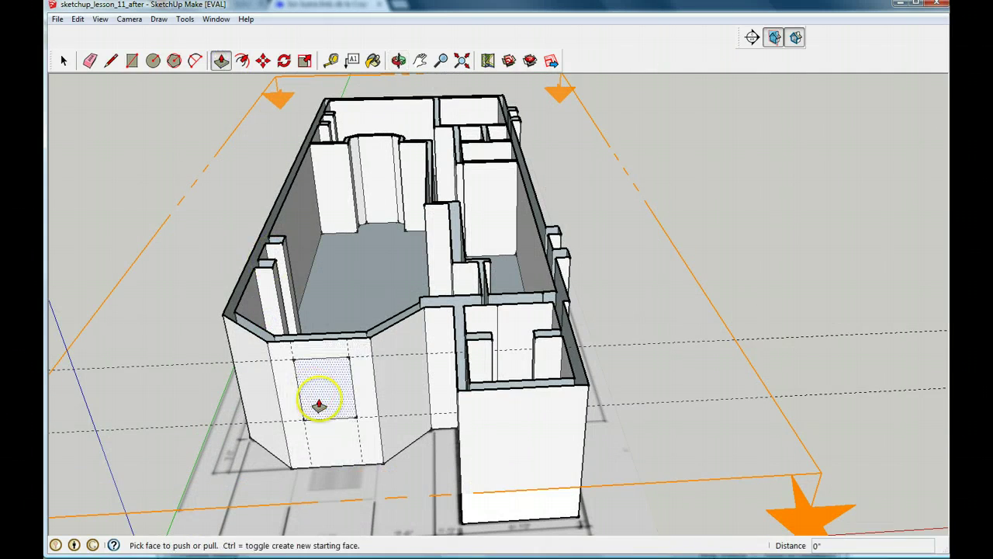
mouse_move(319, 402)
mouse_down()
mouse_move(326, 357)
mouse_move(323, 399)
mouse_up()
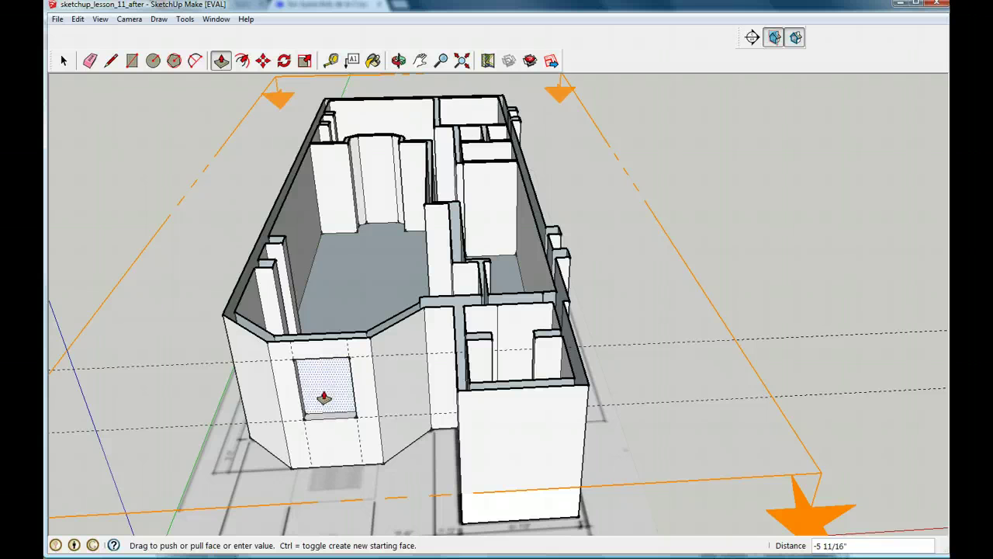
click(333, 412)
click(331, 416)
drag(331, 415, 306, 407)
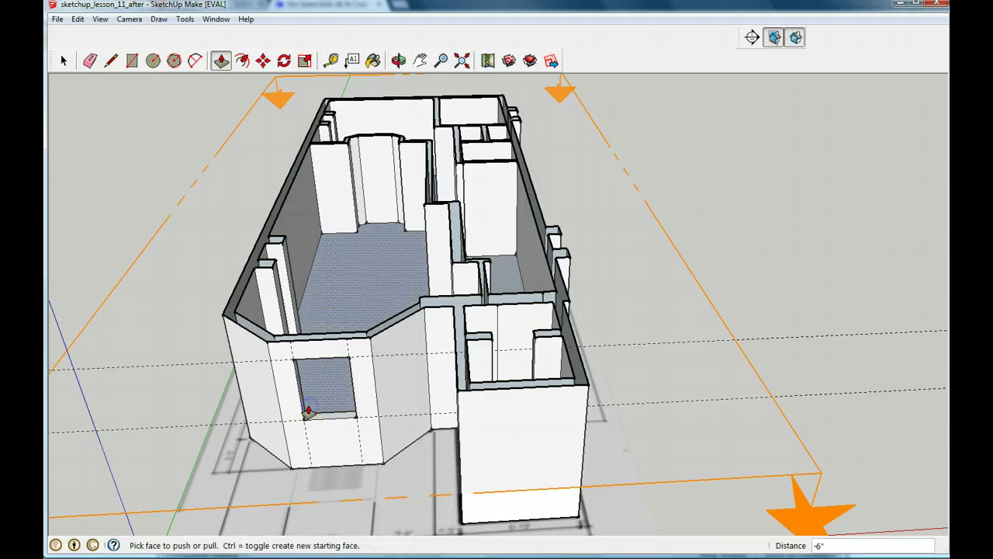
Switch on the X-ray face style to see the floor plan through the walls
click(399, 60)
drag(318, 355, 364, 335)
scroll(361, 303, up, 5)
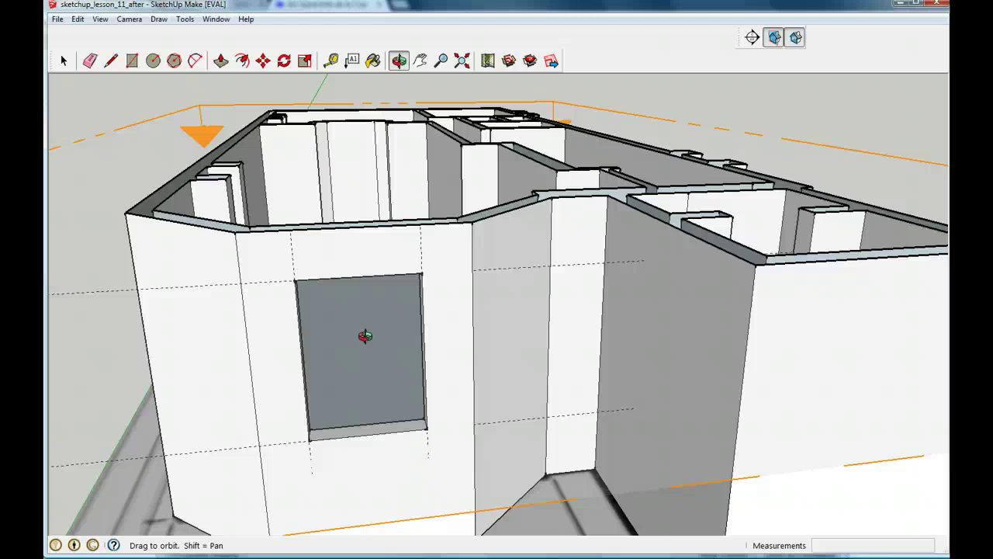
scroll(365, 335, down, 3)
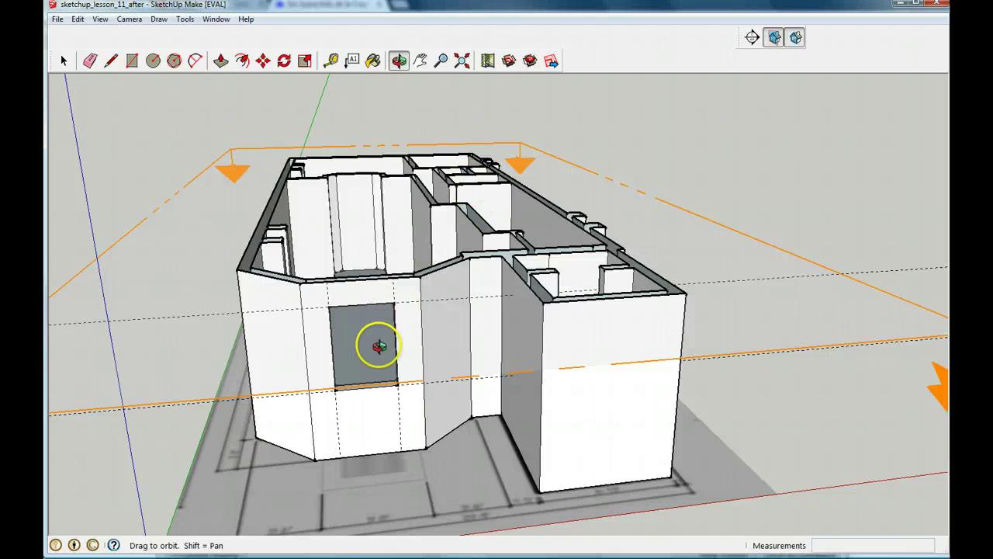
click(106, 22)
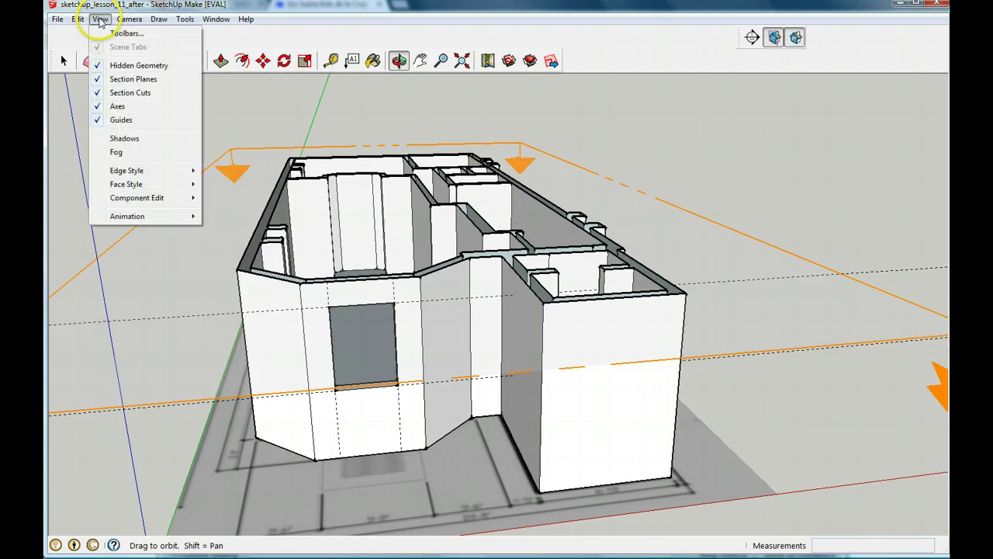
mouse_move(170, 188)
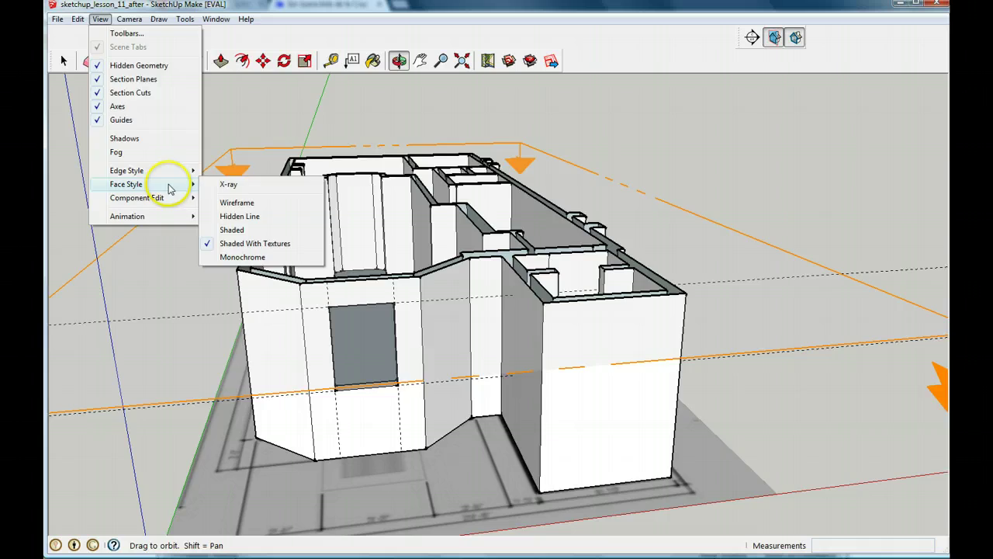
click(229, 184)
Place a vertical guide 1' 6" from the corner edge on the bath wall at the plan's door location
drag(492, 251, 501, 256)
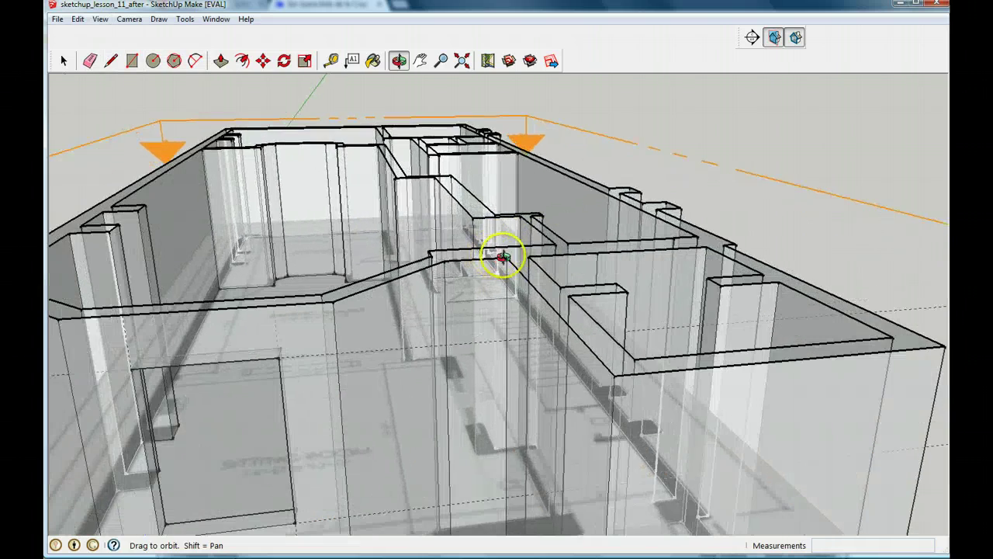
drag(470, 155, 453, 243)
scroll(453, 243, up, 8)
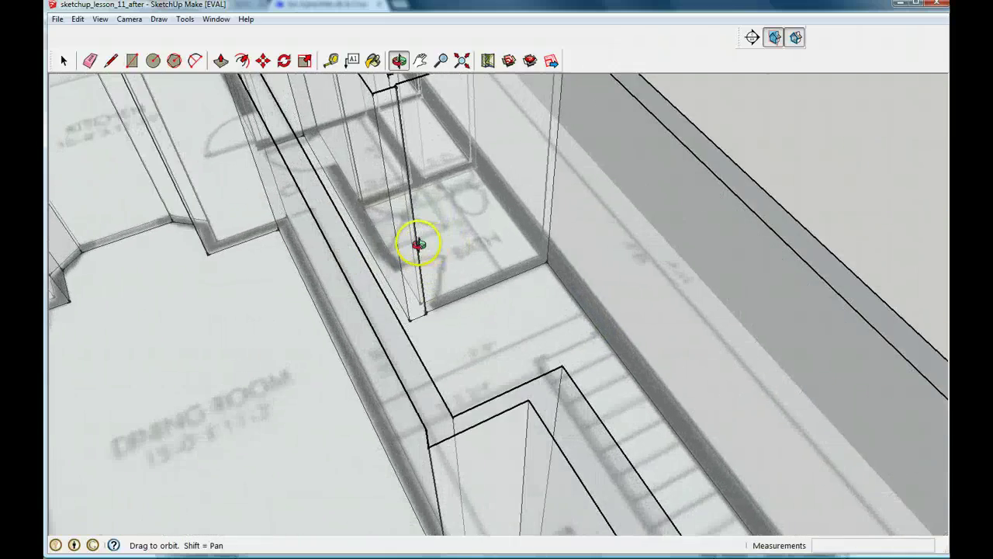
drag(381, 237, 402, 364)
drag(456, 150, 426, 284)
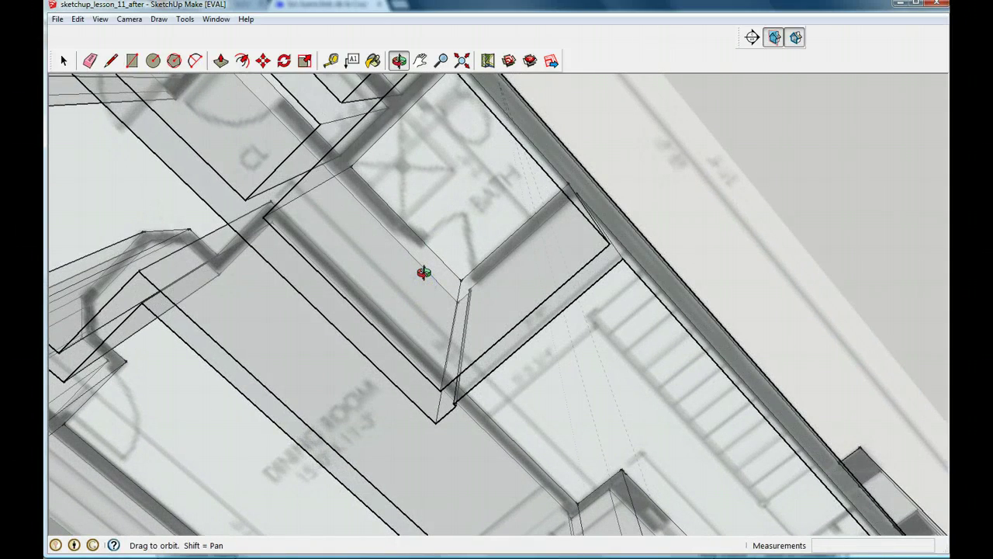
drag(613, 114, 426, 222)
drag(315, 447, 732, 155)
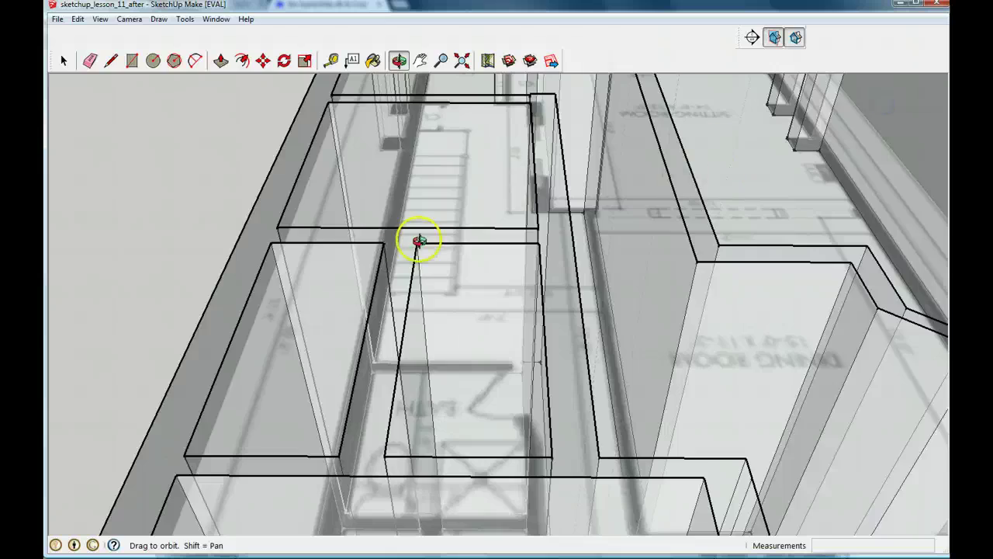
drag(422, 276, 454, 325)
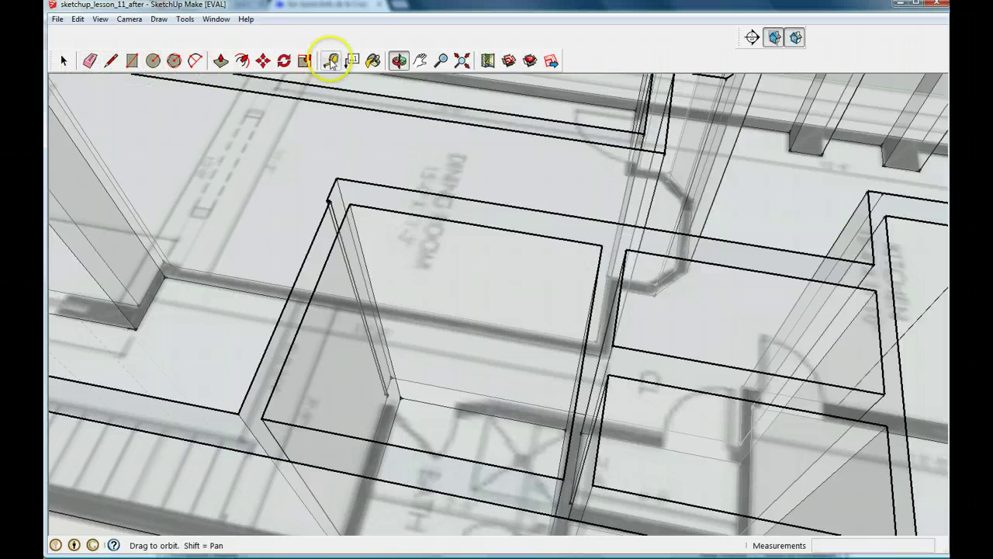
click(330, 60)
click(380, 318)
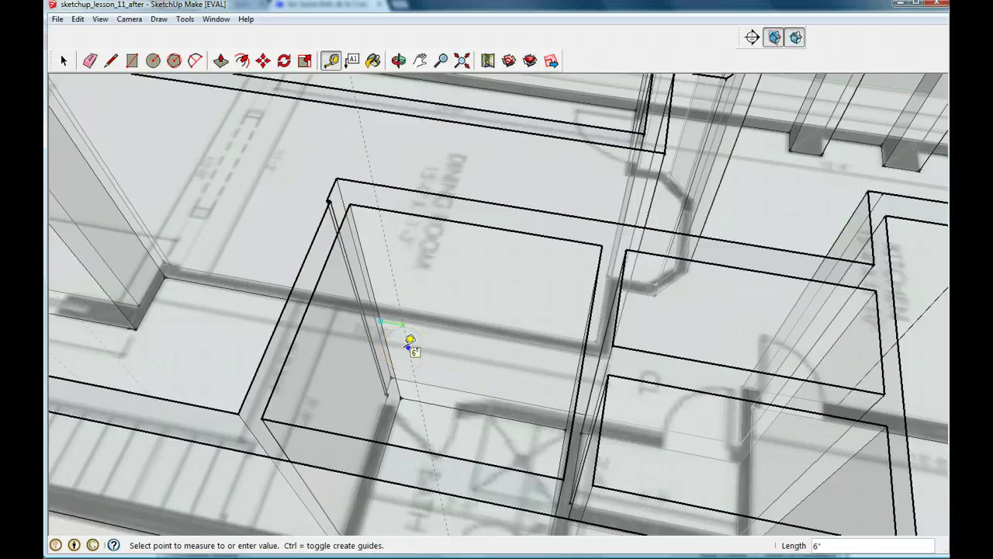
click(409, 340)
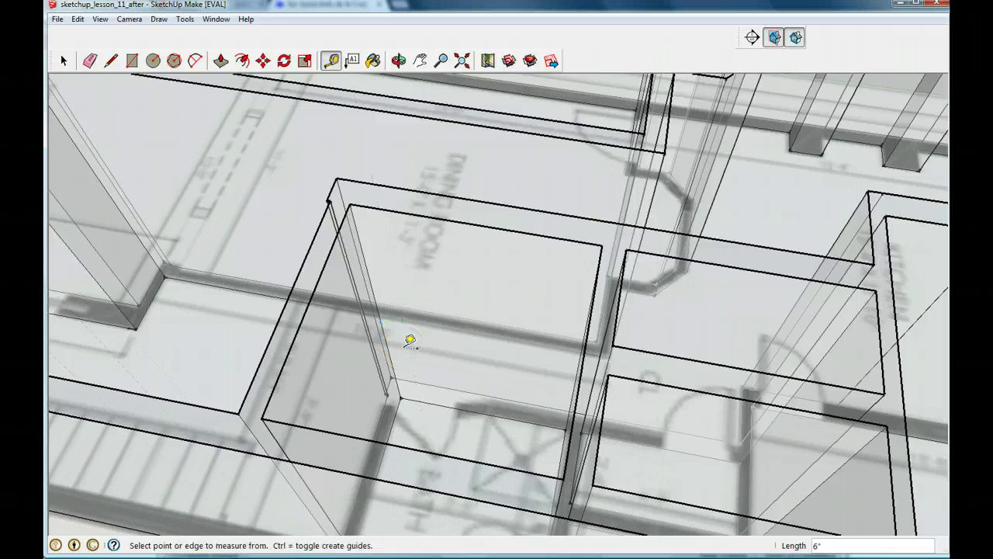
click(386, 340)
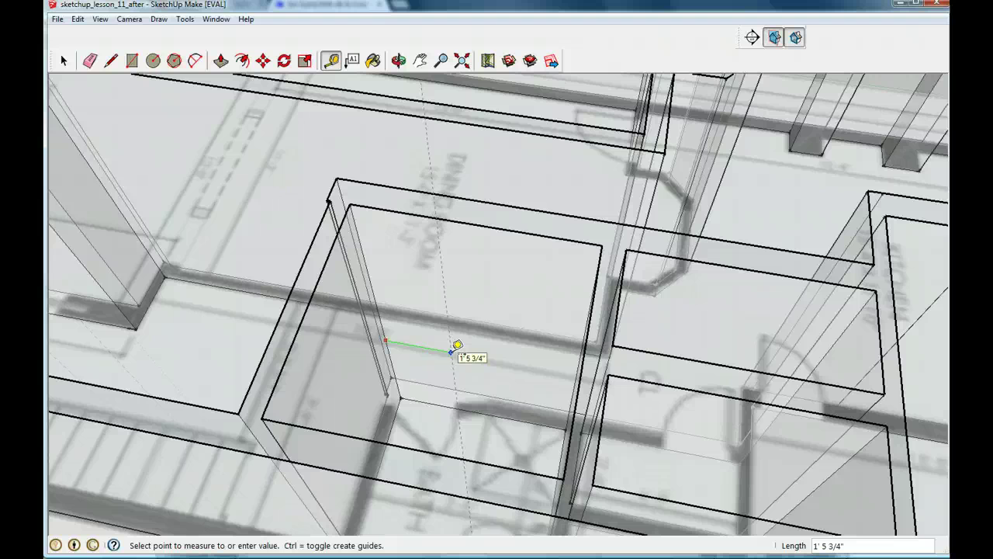
click(452, 352)
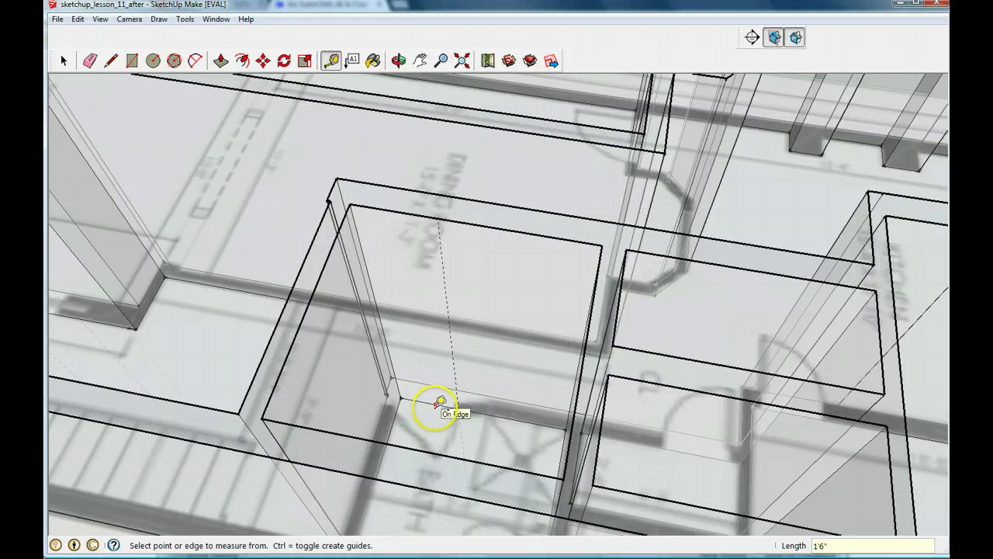
Place a horizontal guide 6' above the bottom edge of the bath wall
click(435, 403)
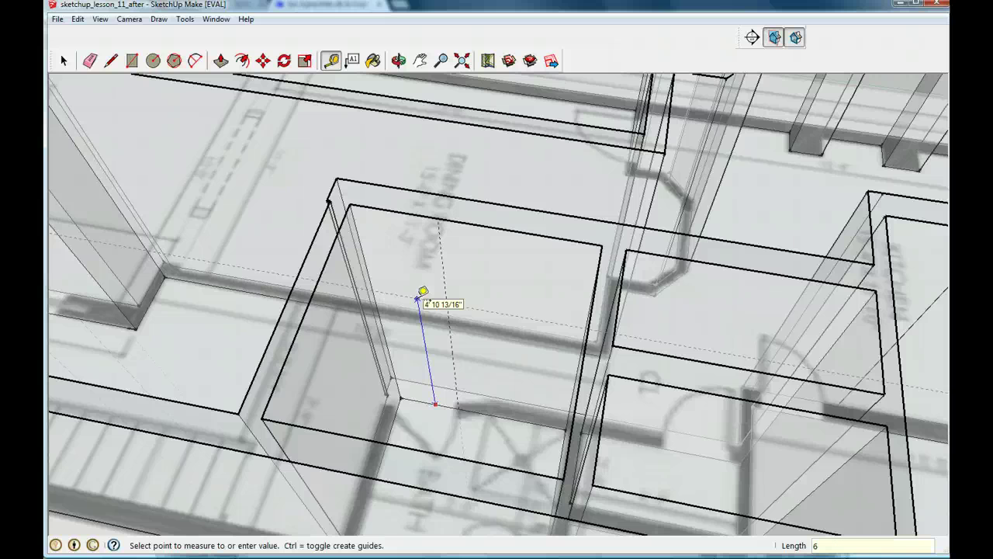
text(6')
key(Return)
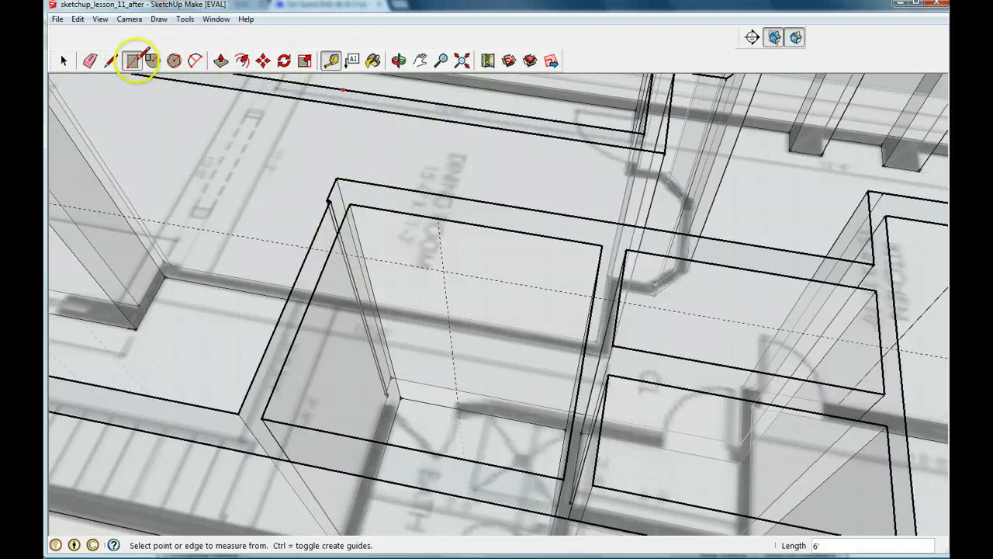
Draw a 6' by 1' 6" door rectangle from the guide intersection to the bath wall's bottom corner and push it 6" through
click(132, 60)
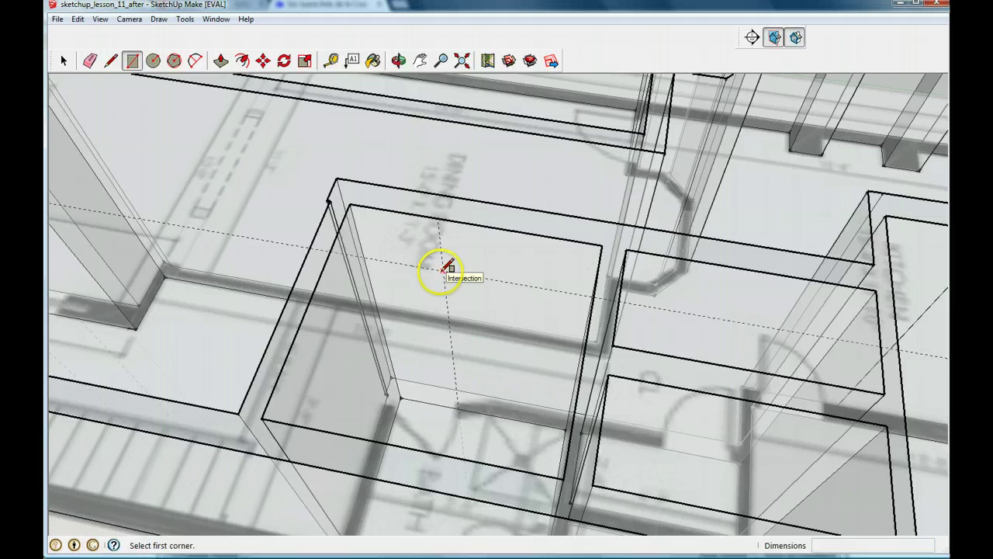
click(443, 270)
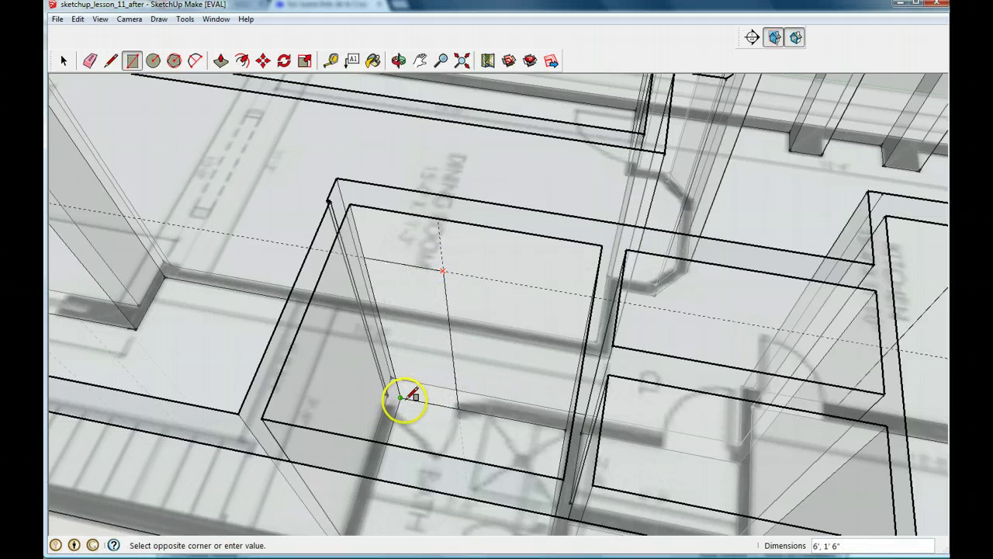
click(402, 399)
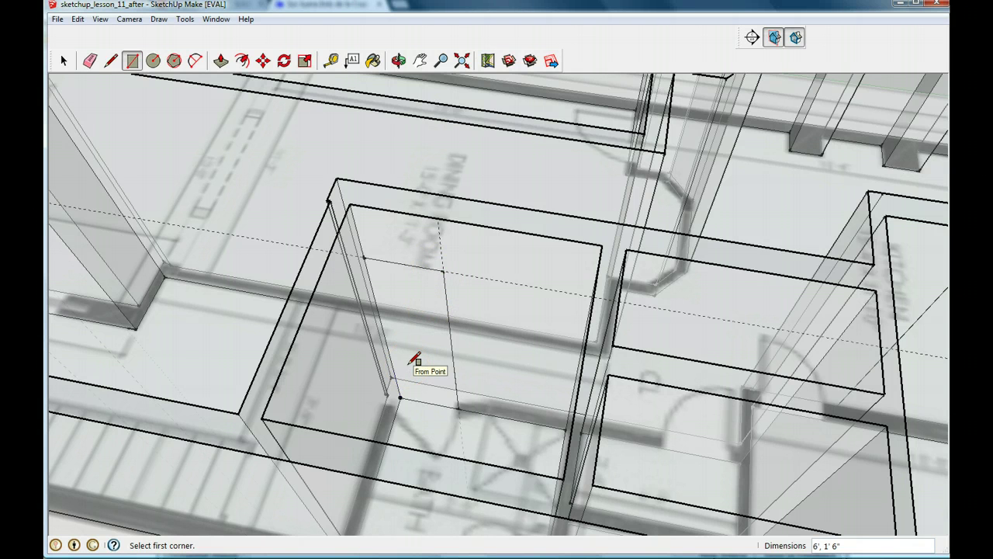
click(222, 61)
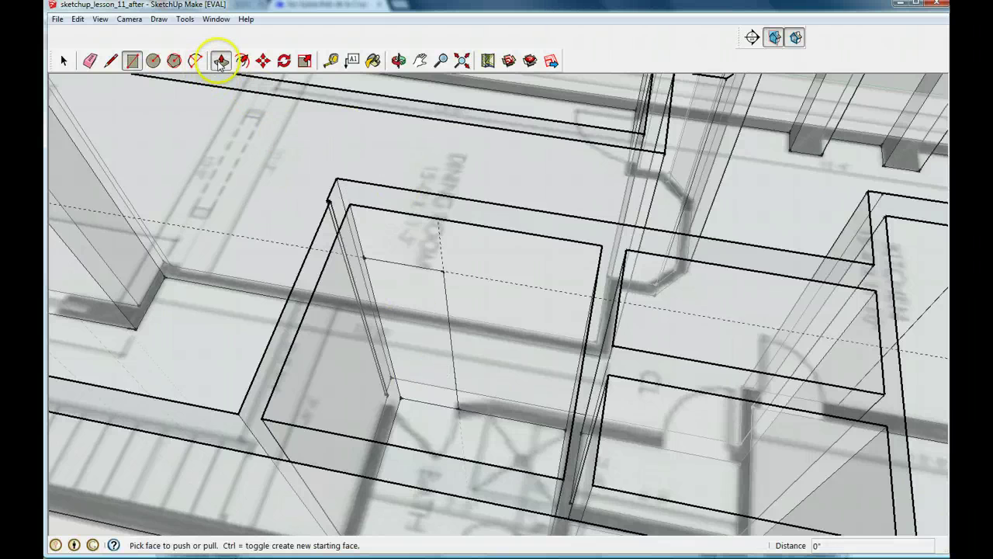
click(425, 373)
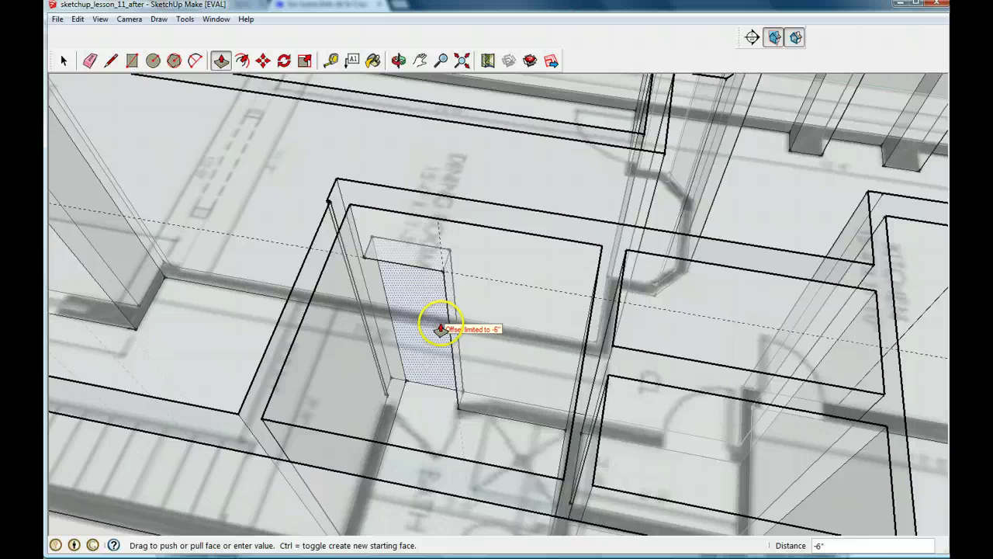
click(440, 329)
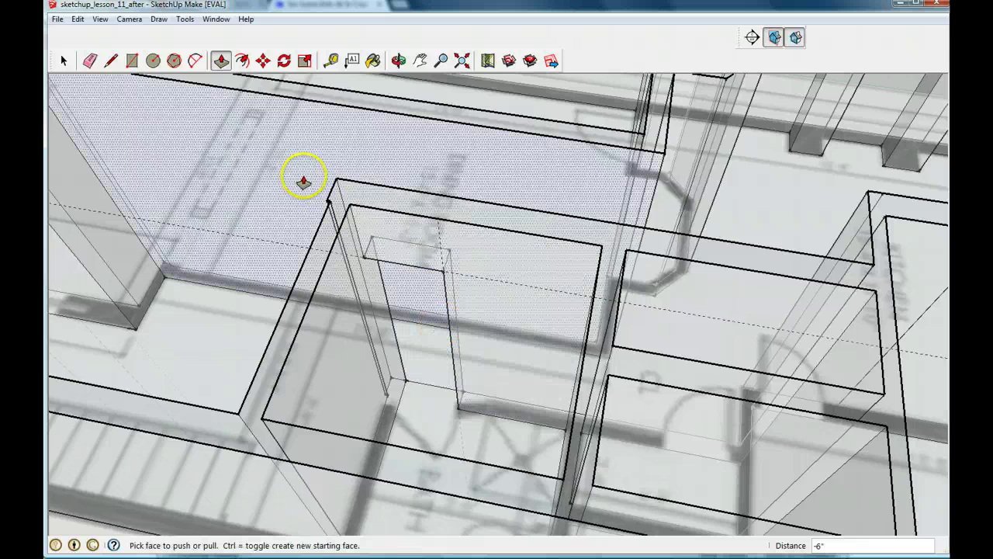
Turn off the X-ray face style and inspect the new door opening from the other side of the bath wall
click(100, 19)
mouse_move(128, 185)
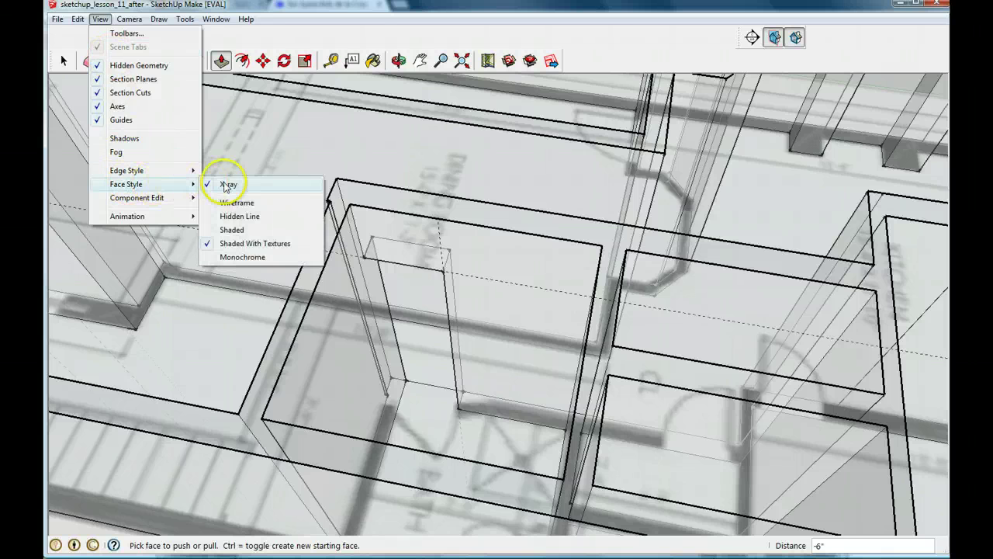
click(236, 194)
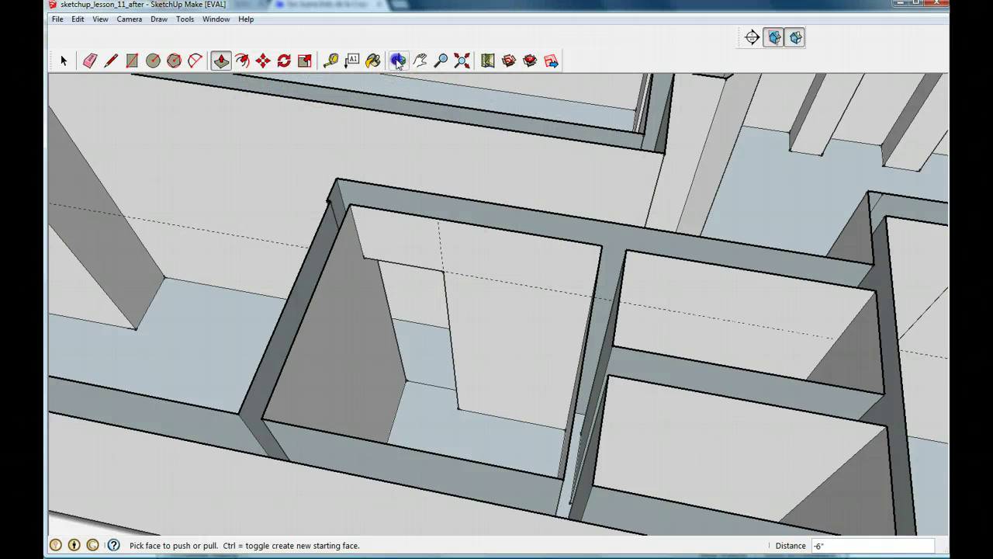
click(398, 61)
drag(388, 171, 300, 116)
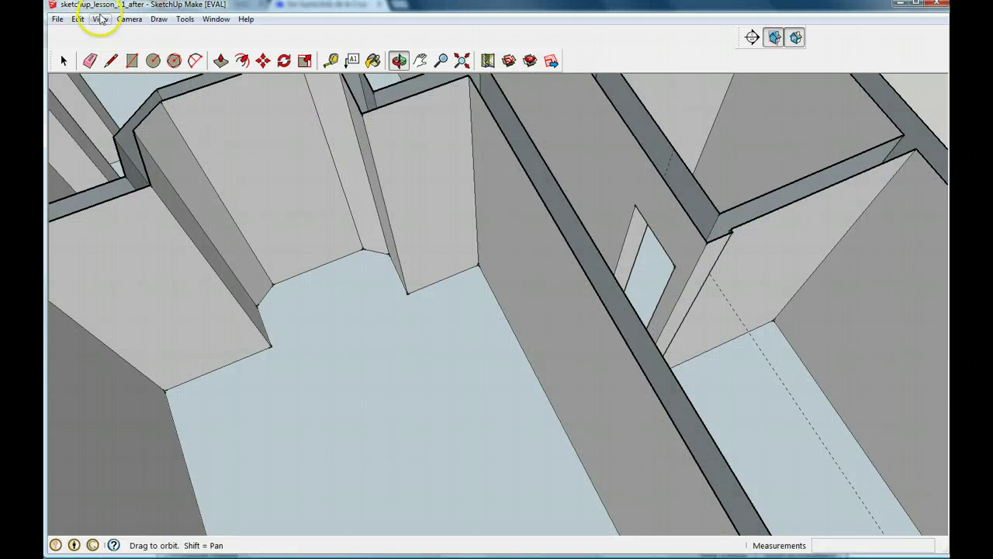
Turn the X-ray face style back on and examine the door and window locations across the floor plan
click(100, 19)
mouse_move(124, 183)
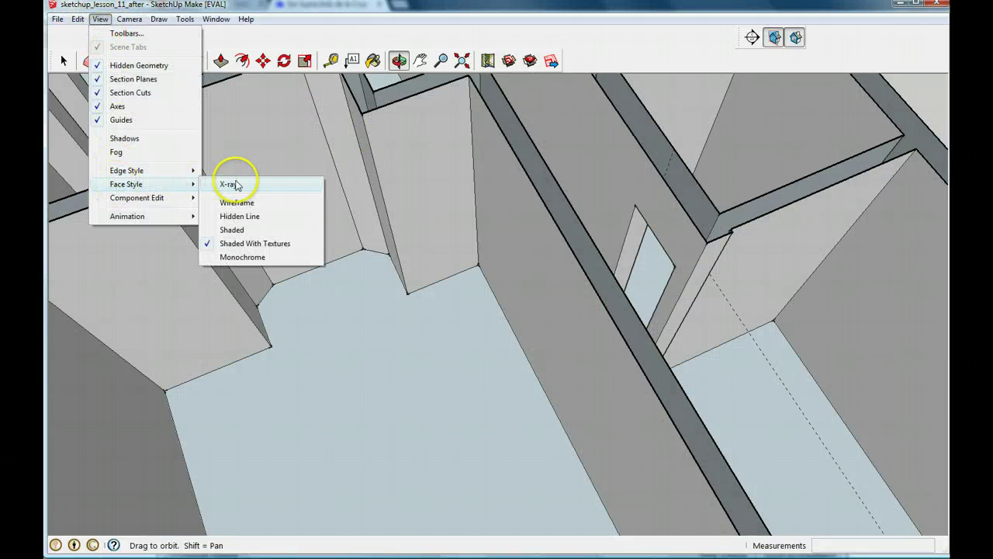
click(230, 185)
drag(266, 284, 285, 234)
drag(197, 271, 313, 187)
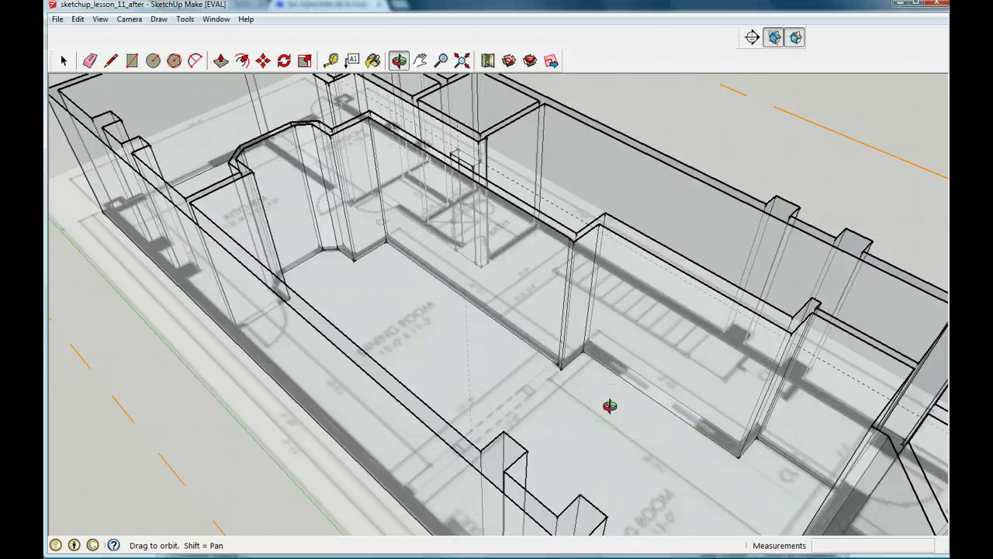
drag(218, 282, 472, 384)
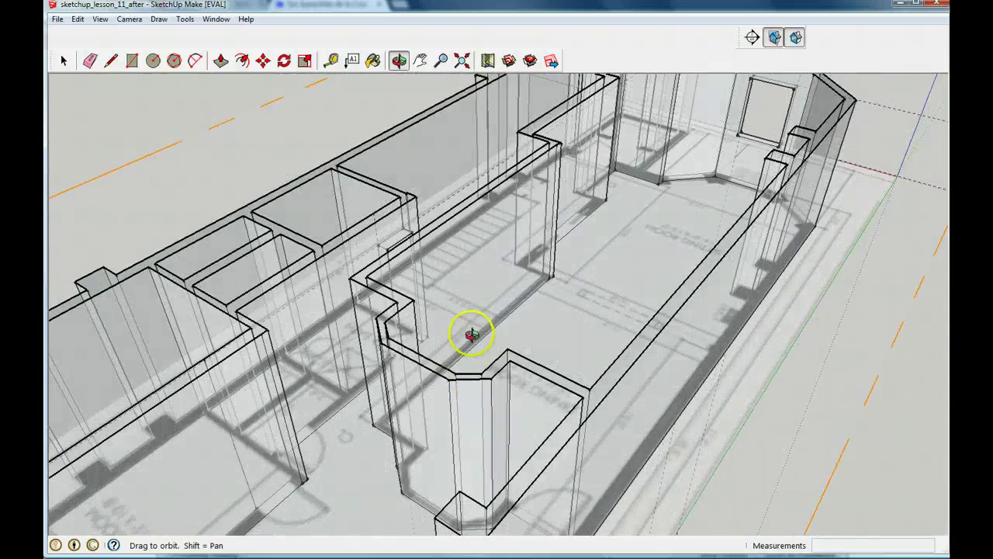
drag(470, 333, 489, 268)
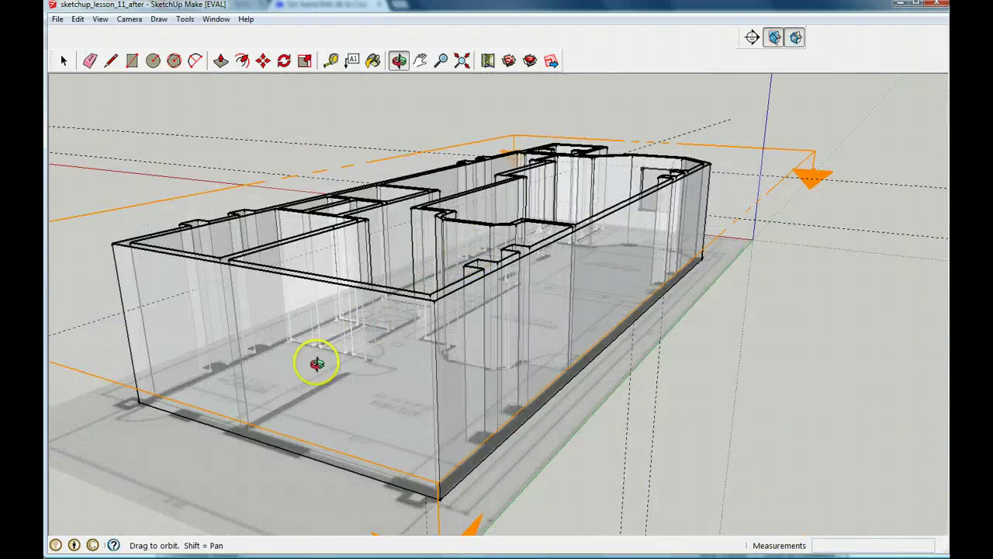
drag(321, 355, 401, 412)
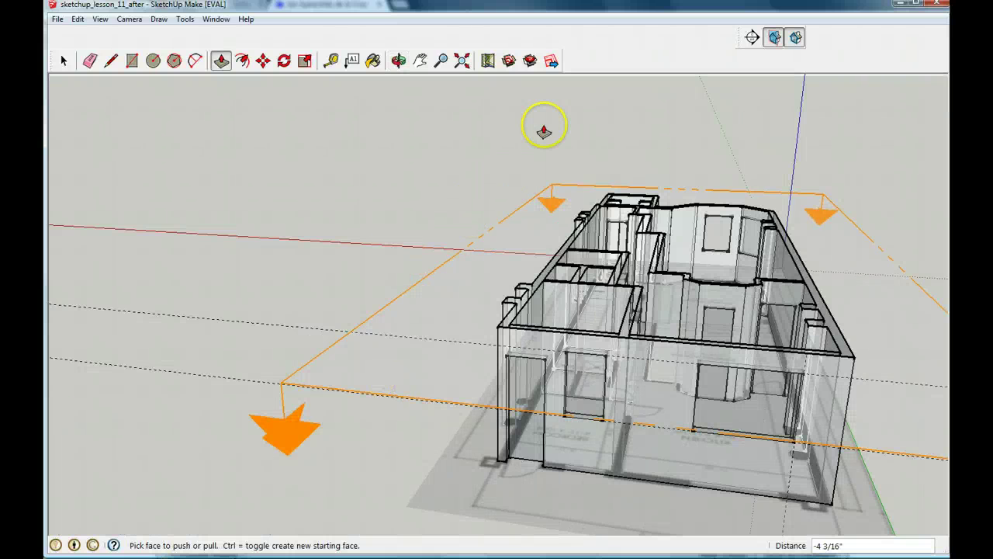
Hide the section plane and turn off the X-ray face style to show the sectioned house with solid faces
click(398, 60)
drag(442, 201, 429, 354)
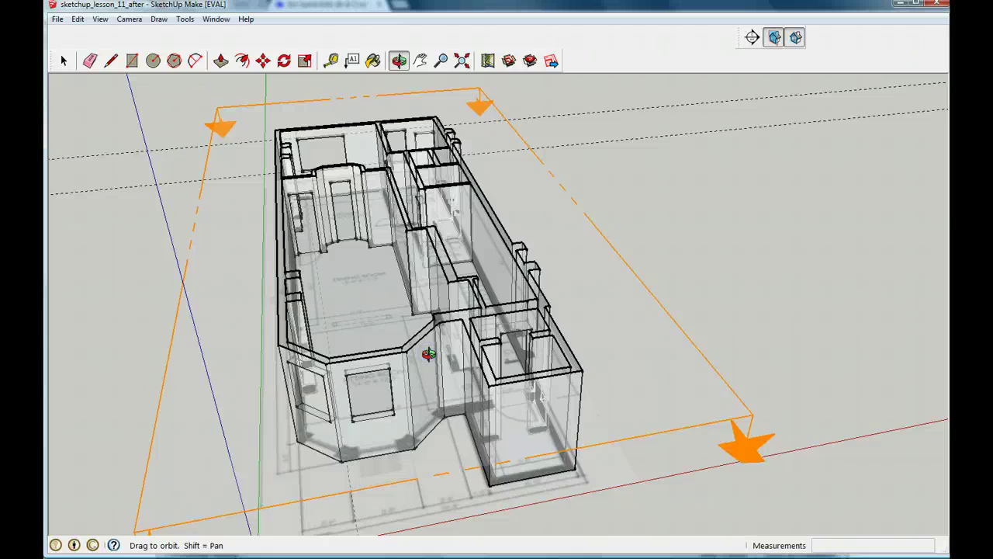
click(774, 39)
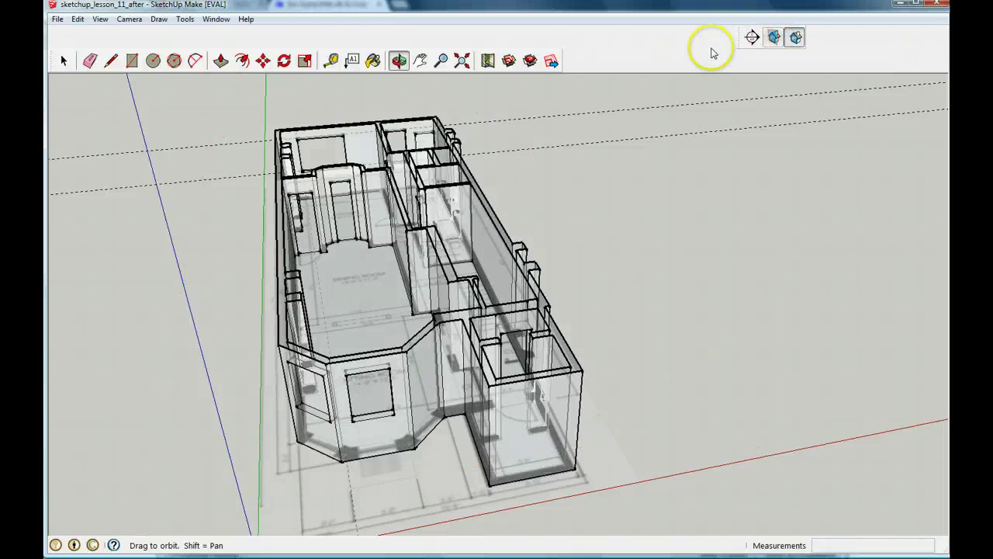
click(100, 18)
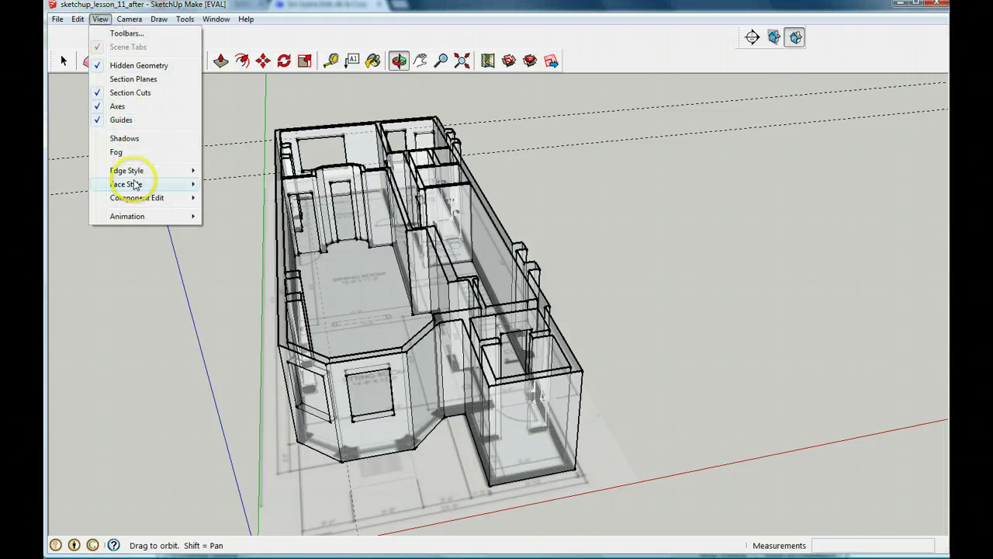
mouse_move(193, 188)
click(235, 186)
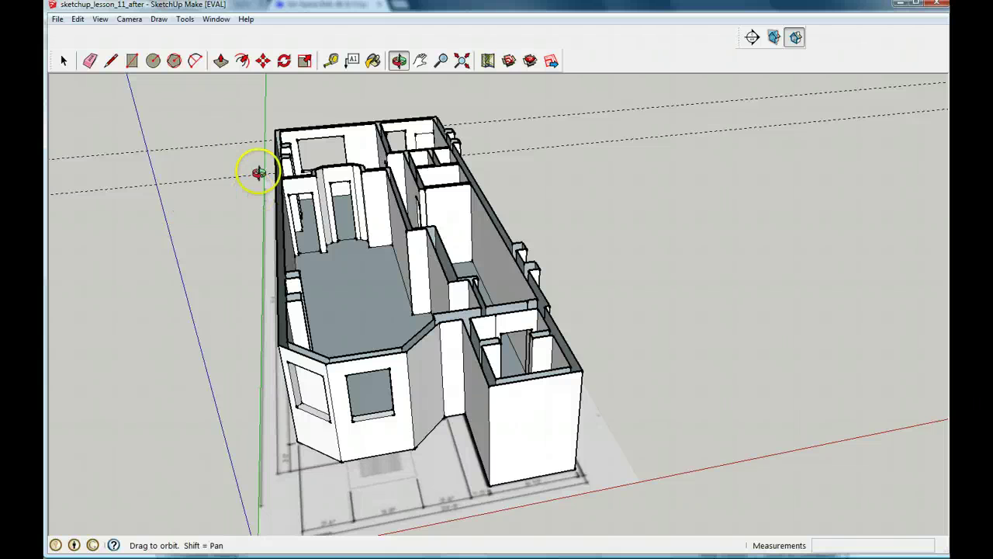
Turn off the section cut display to show the whole house with its closed top
click(111, 63)
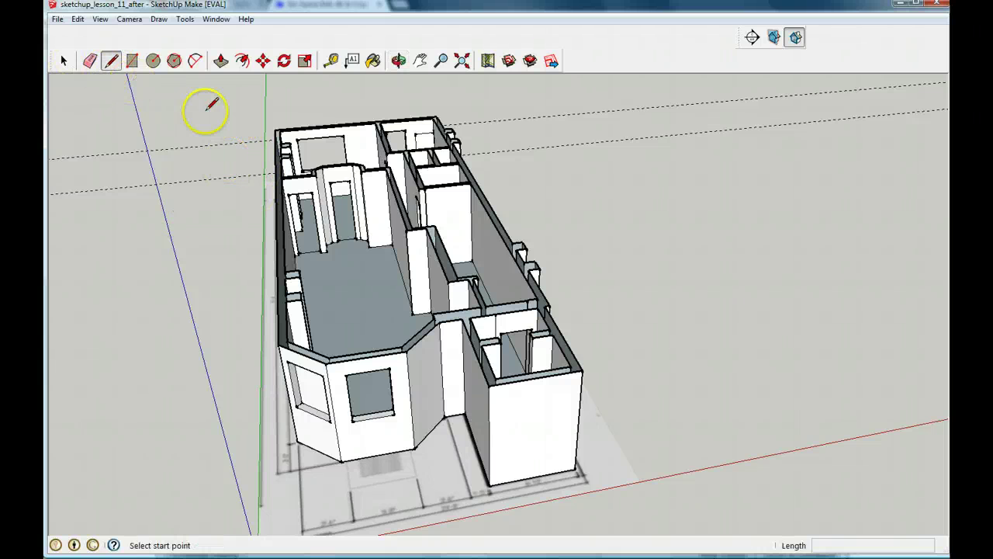
click(275, 129)
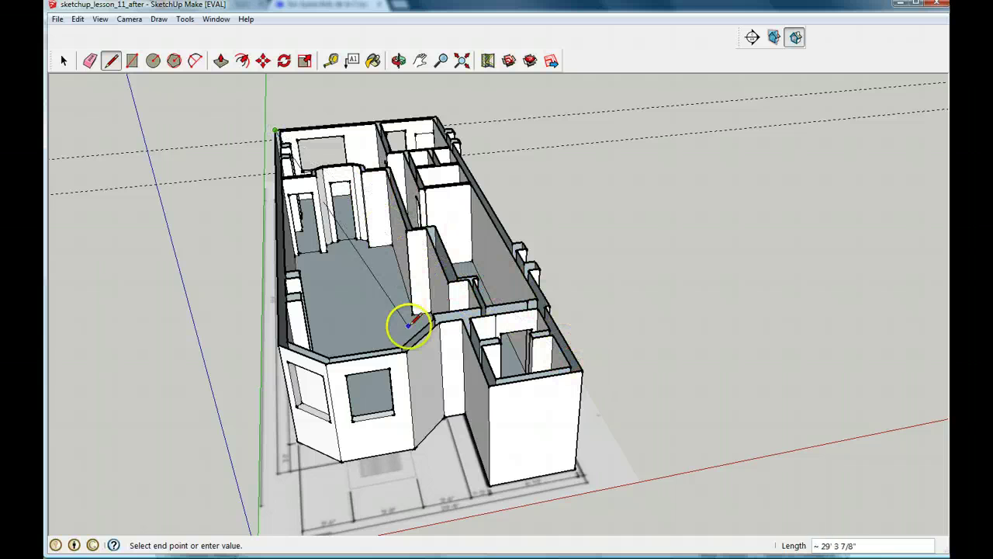
click(796, 37)
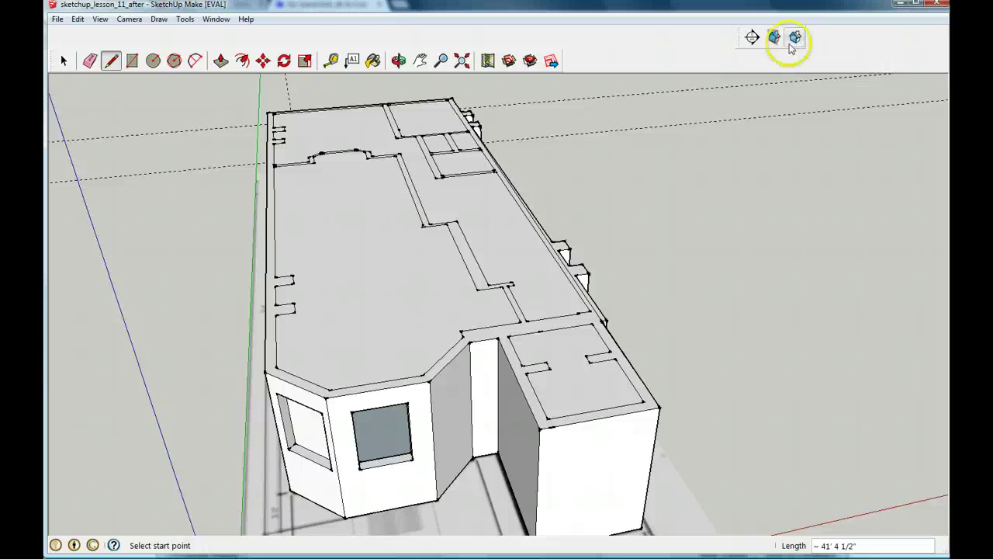
Push the face inside the angled bay window opening 1' 2 1/4" inward
click(222, 61)
click(305, 439)
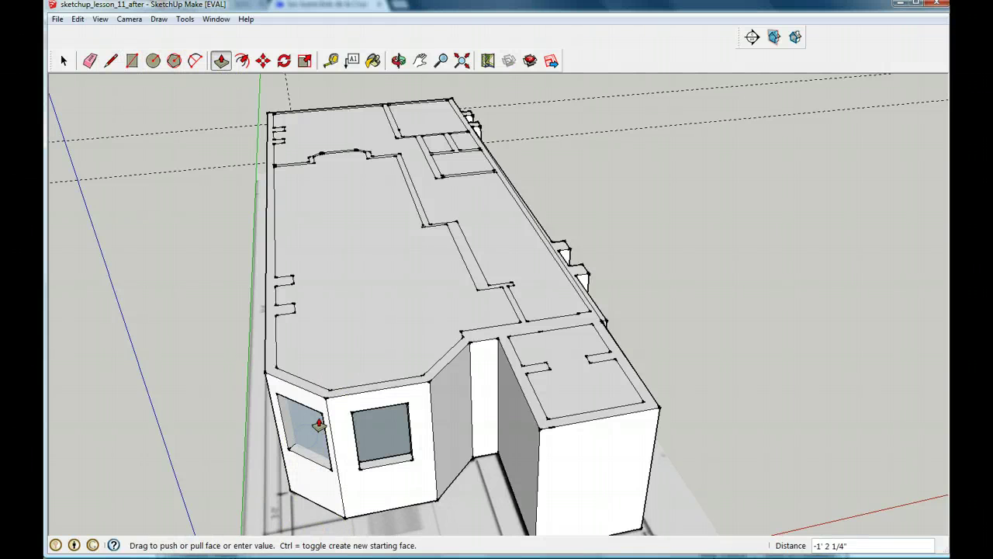
click(321, 419)
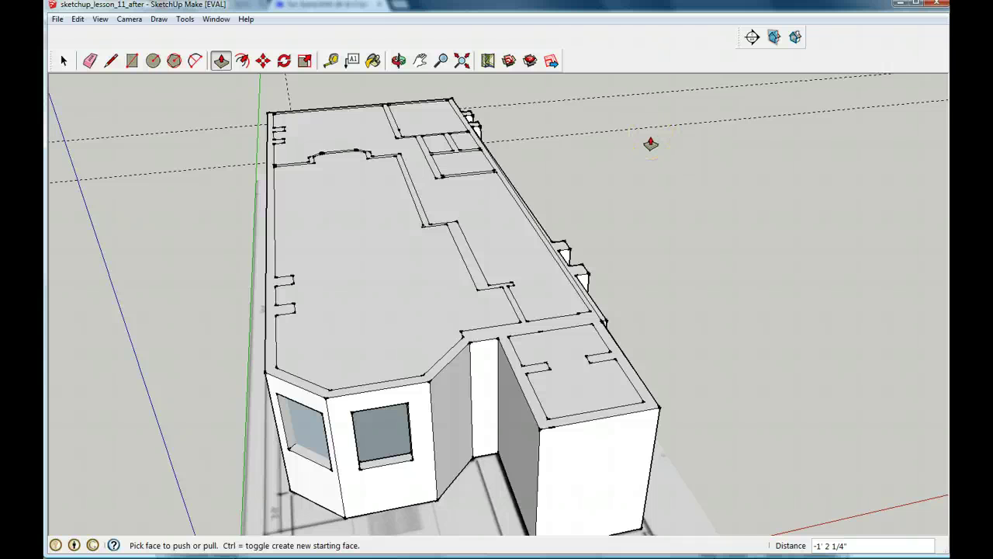
click(398, 61)
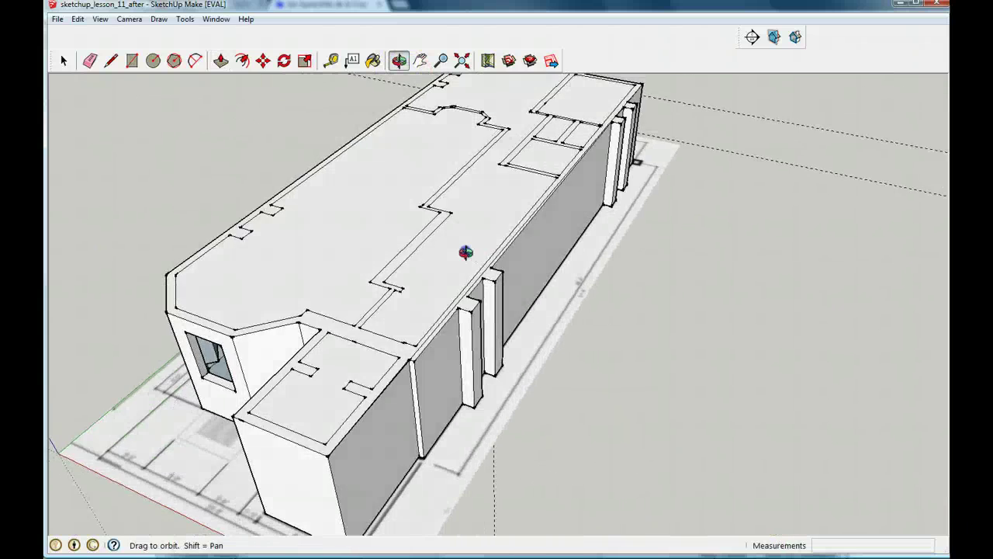
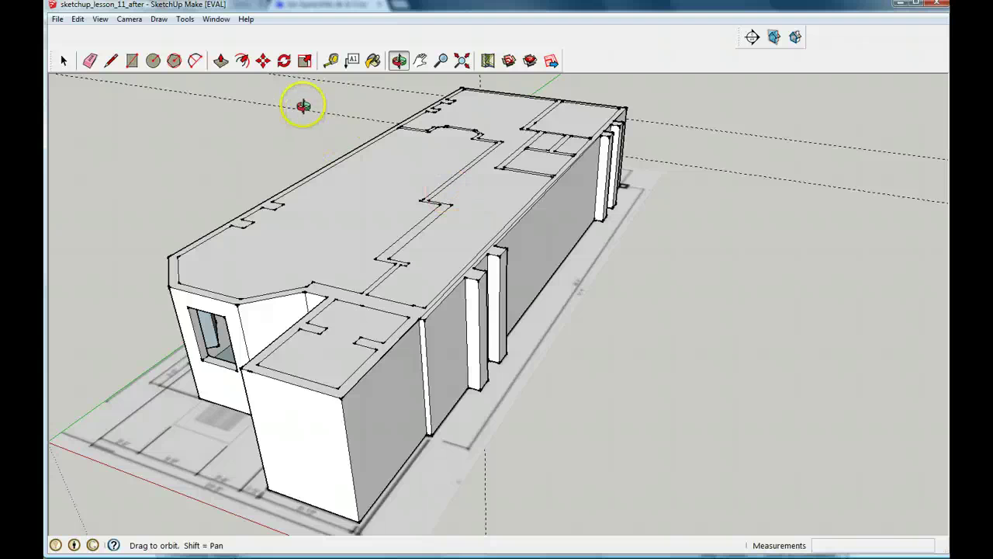
click(221, 60)
drag(320, 197, 322, 173)
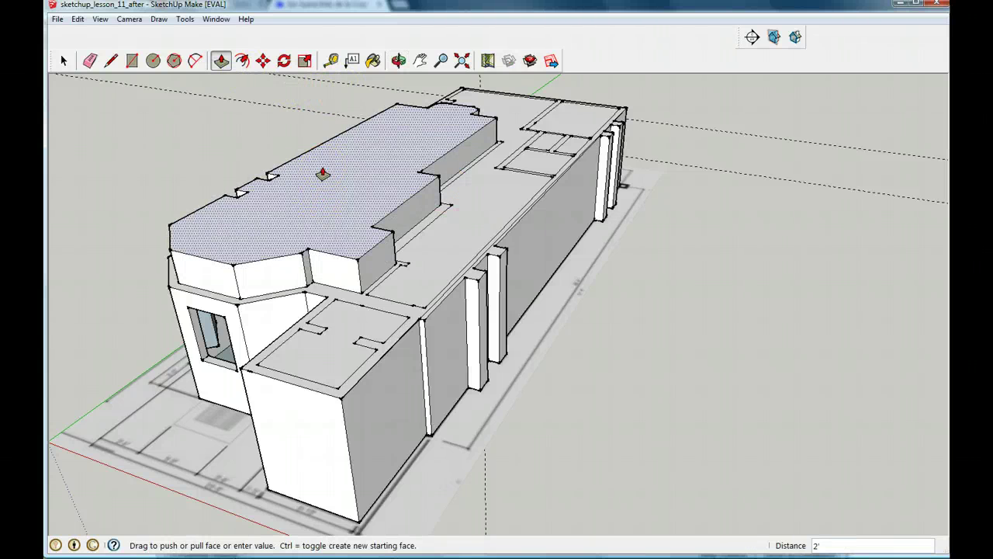
key(Escape)
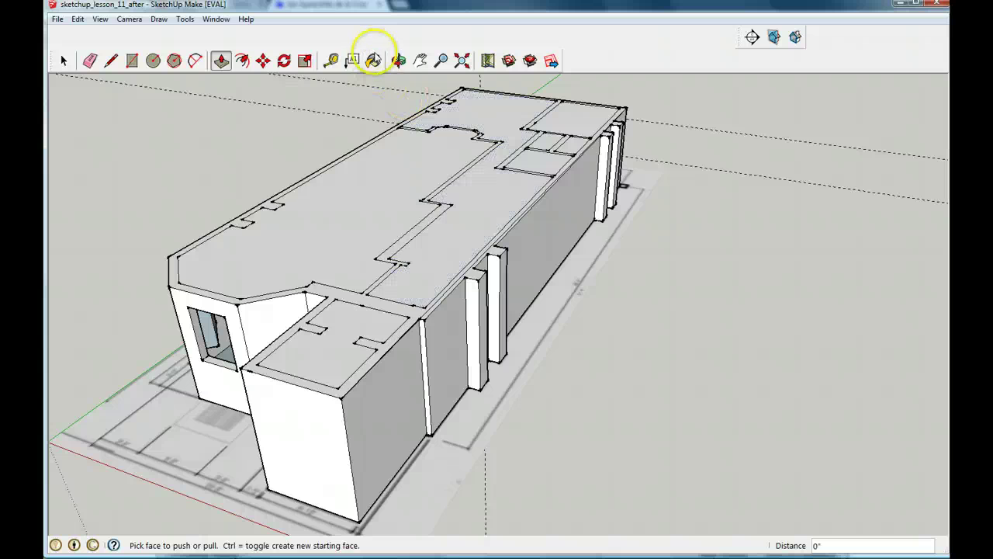
Select the outer top edges of the front bay window wall, the adjoining angled corner, the long plain side wall and the rear wall
click(420, 61)
drag(429, 87, 420, 134)
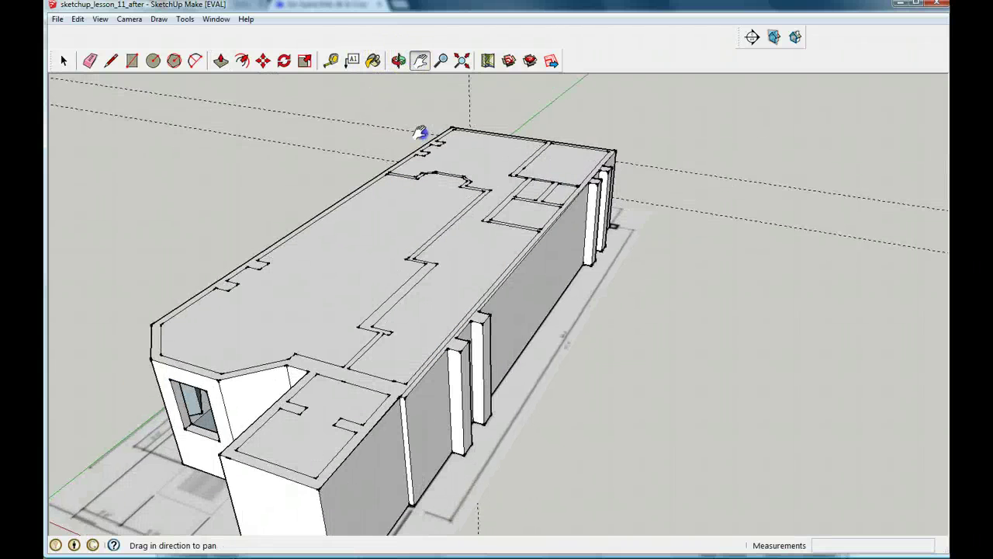
click(64, 60)
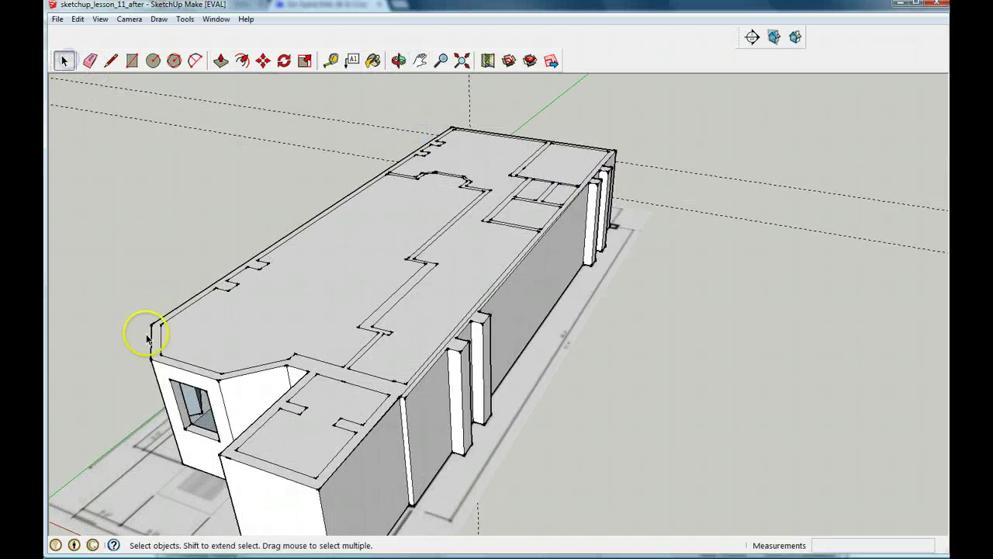
click(177, 368)
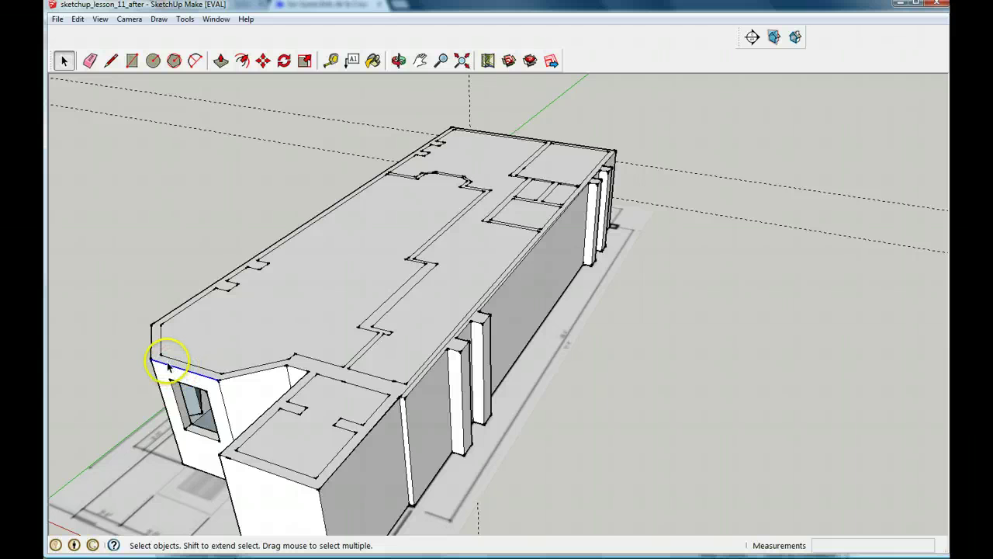
shift+click(154, 332)
shift+click(315, 219)
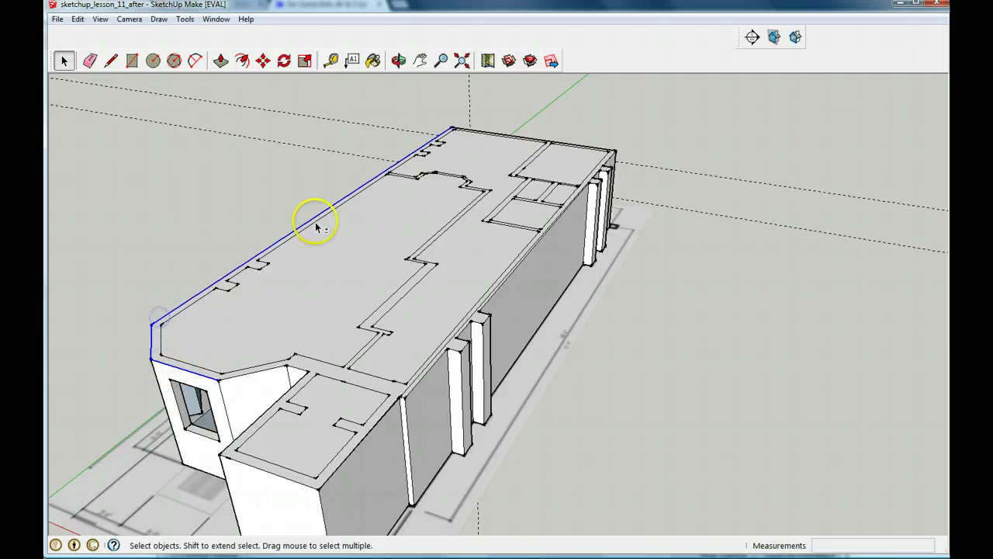
shift+click(488, 133)
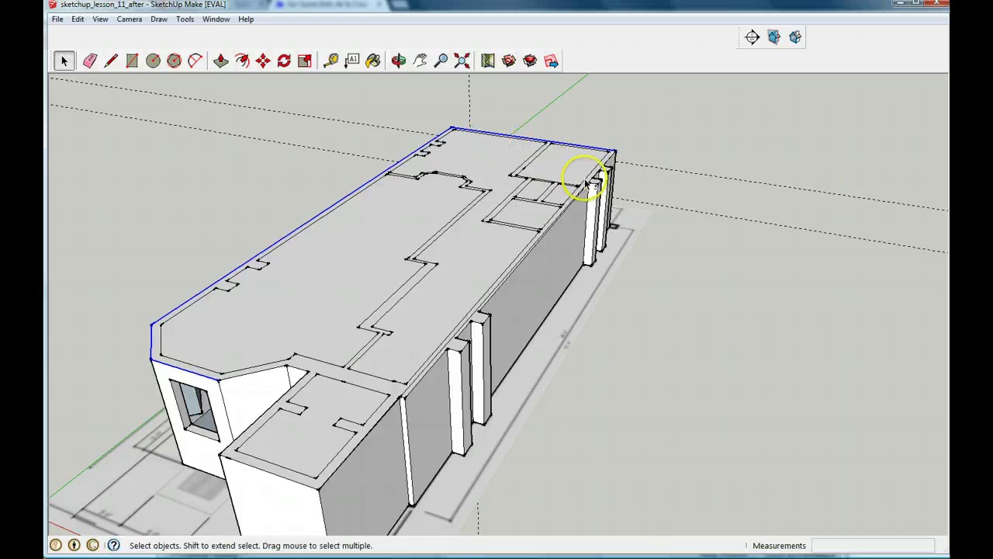
Add the outer top edges of the side wall with the projecting piers, including the outlines around all four piers, to the selection
shift+click(610, 168)
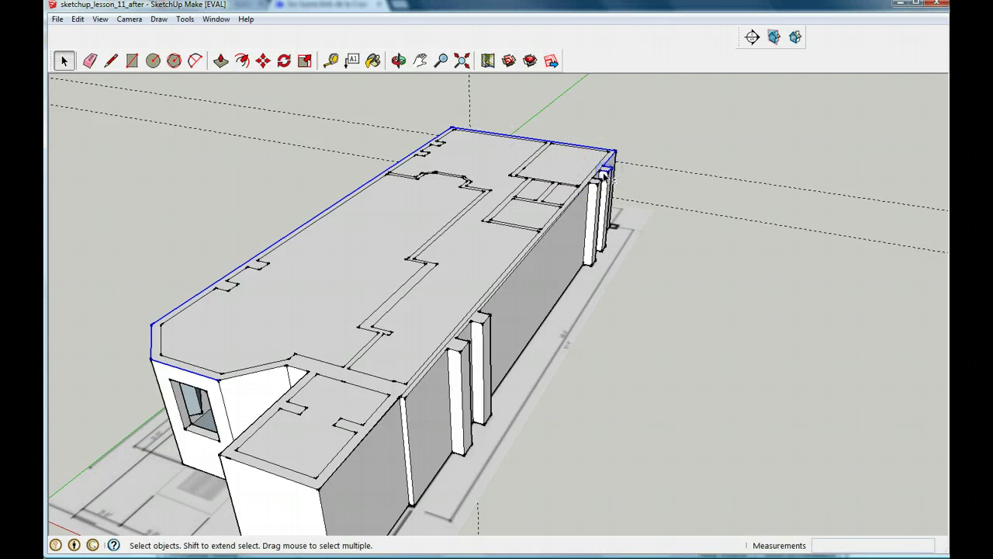
shift+click(597, 175)
shift+click(597, 181)
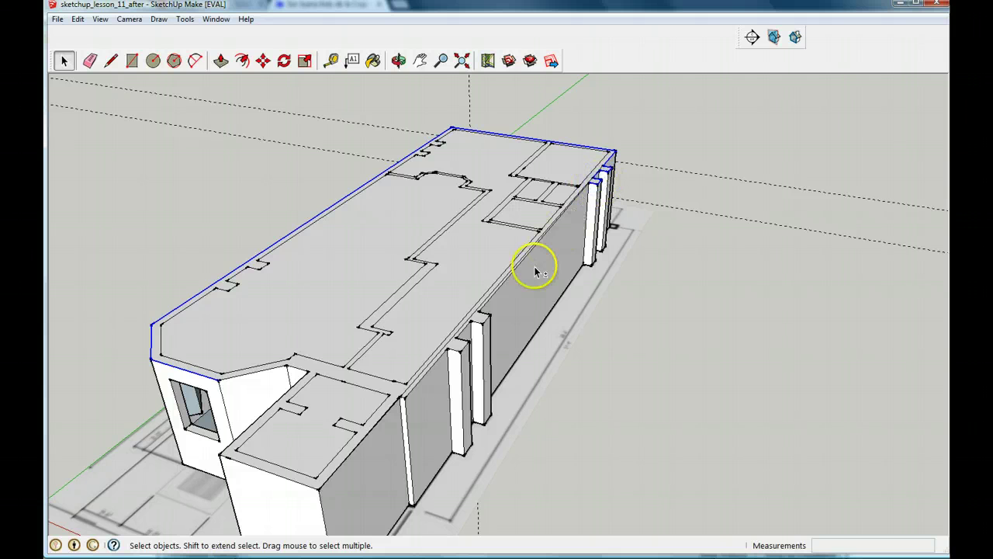
shift+click(489, 302)
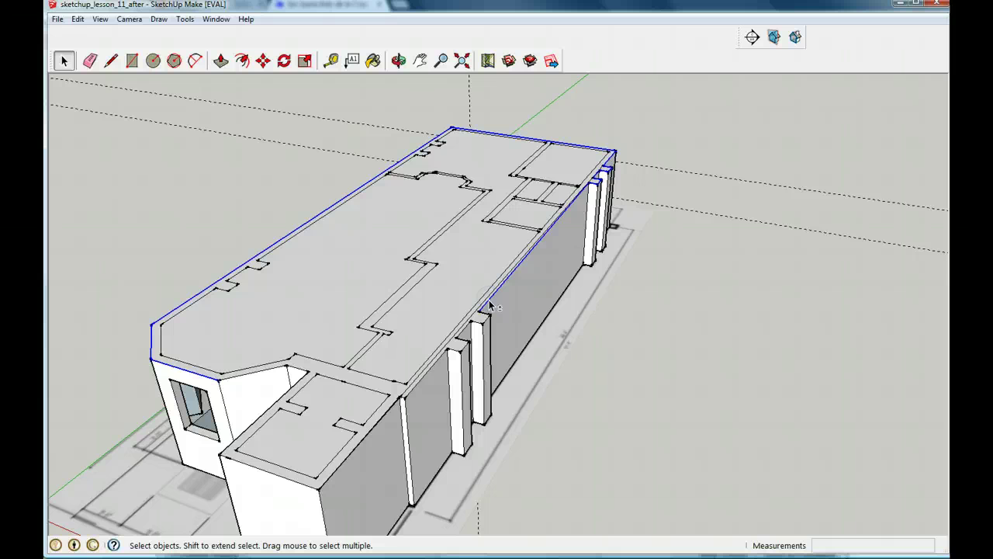
shift+click(486, 314)
shift+click(479, 326)
shift+click(463, 353)
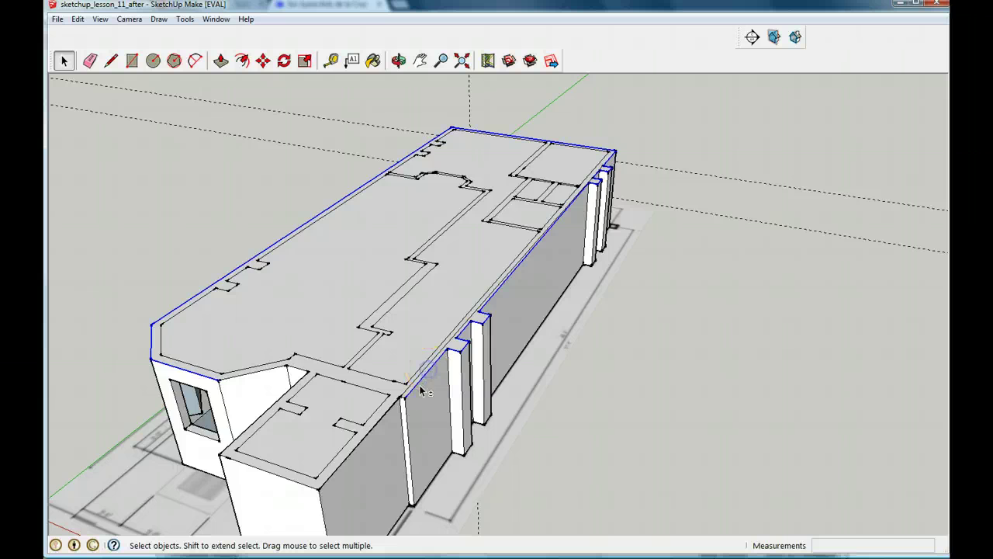
Add the small wall jog, the front block's outer edges and the remaining bay edge to complete the selected roof outline
scroll(417, 395, up, 3)
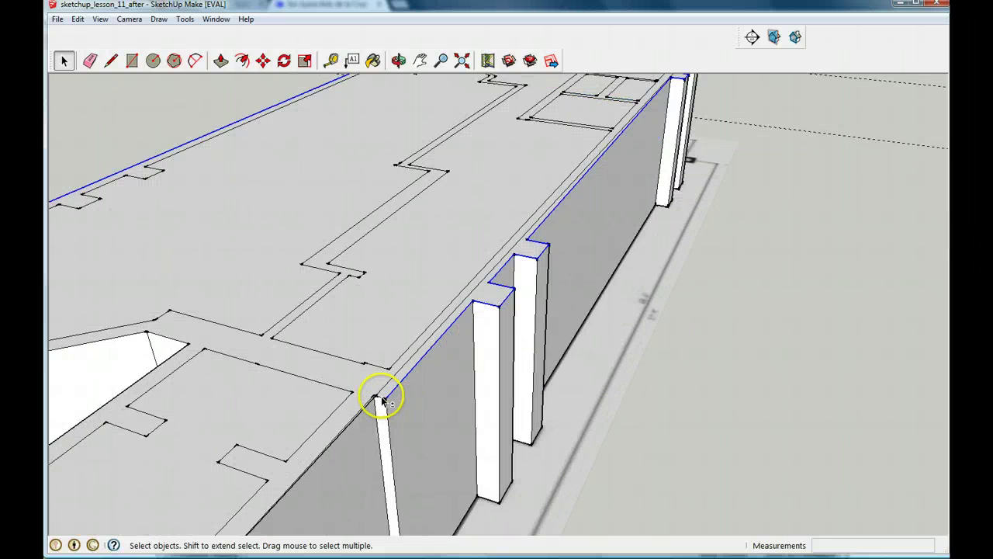
shift+click(379, 397)
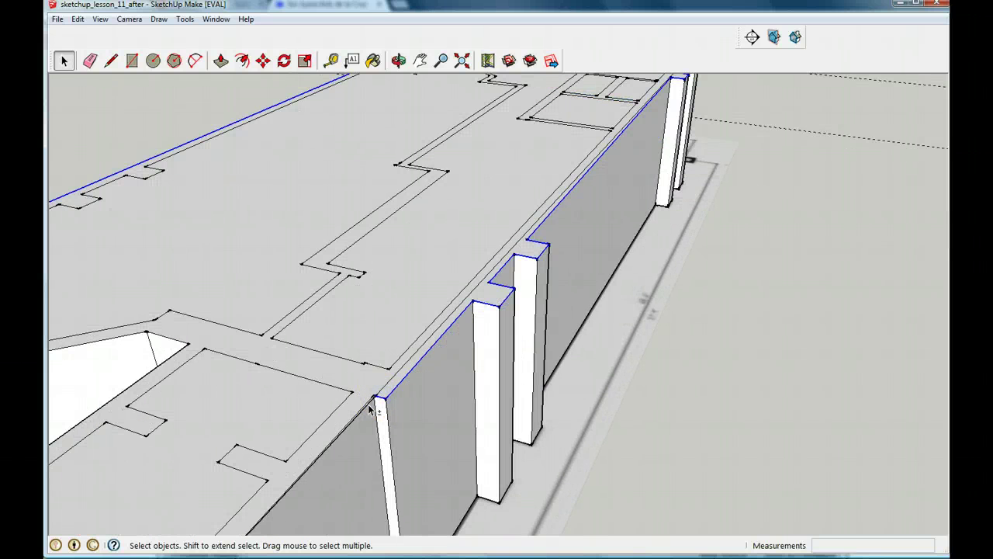
scroll(368, 406, down, 4)
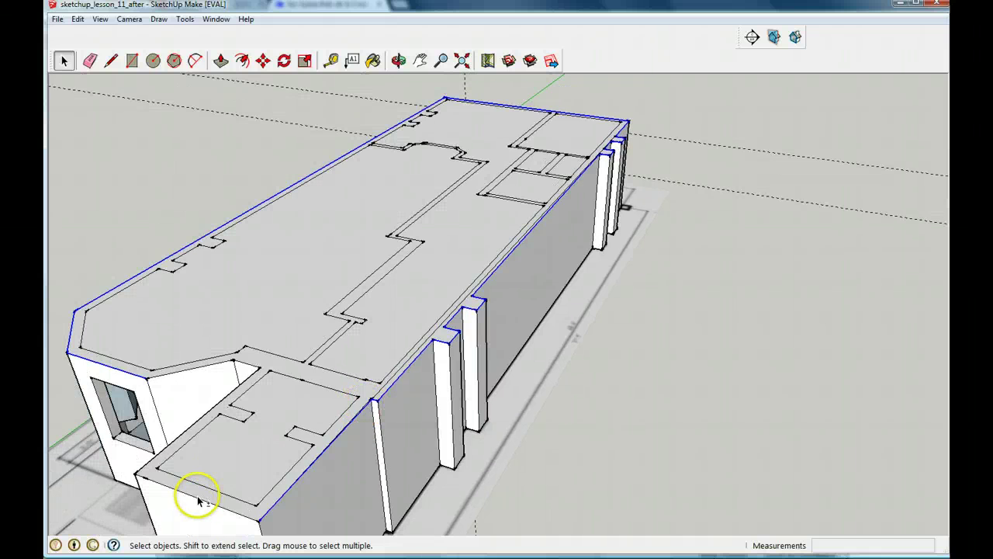
shift+click(194, 495)
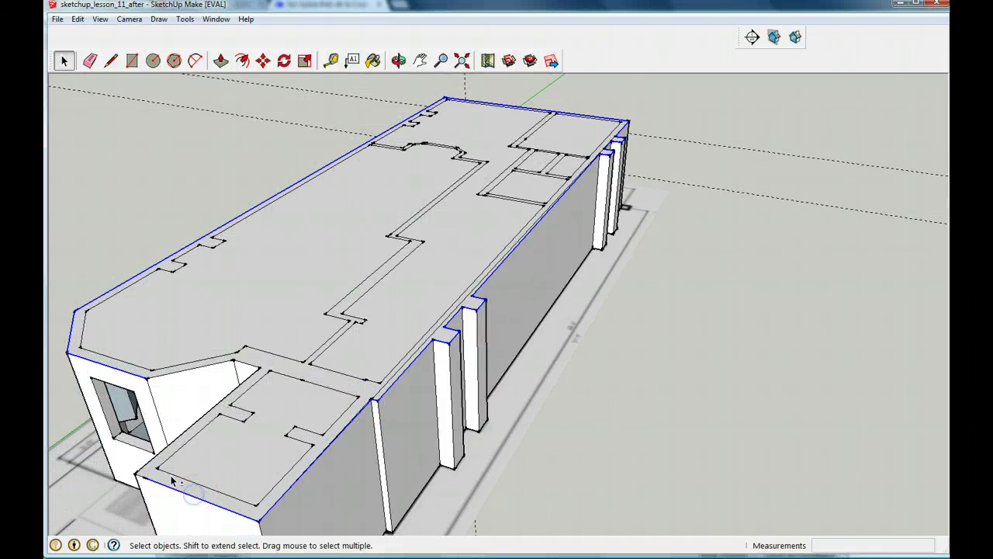
shift+click(139, 470)
shift+click(248, 366)
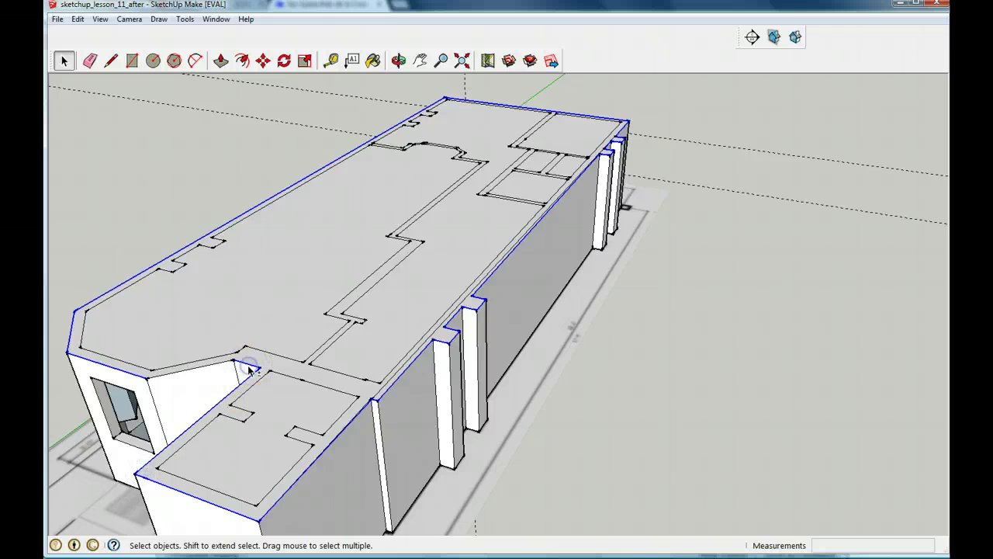
shift+click(216, 363)
Copy the selected roof outline 6" straight up from the front block's top corner
click(399, 60)
click(487, 197)
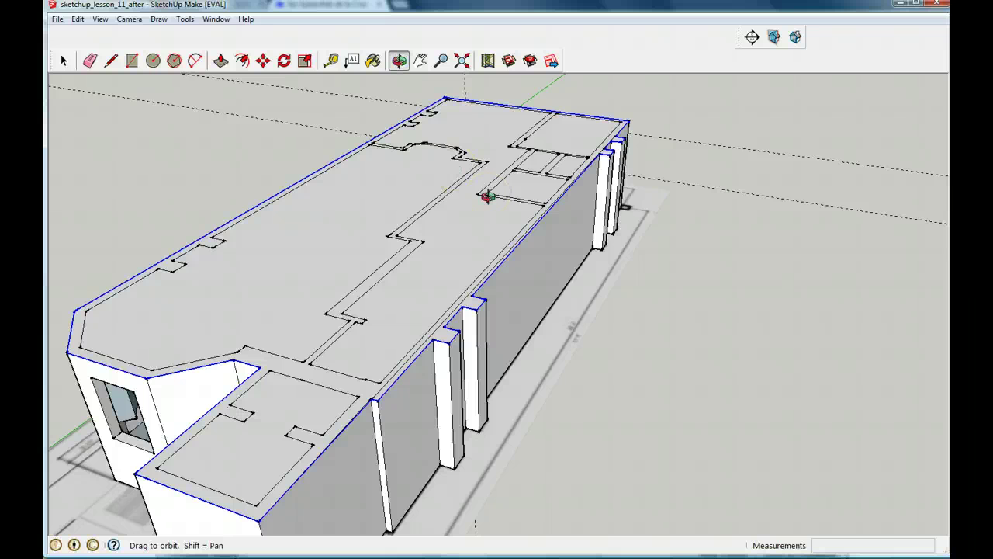
drag(487, 196, 433, 124)
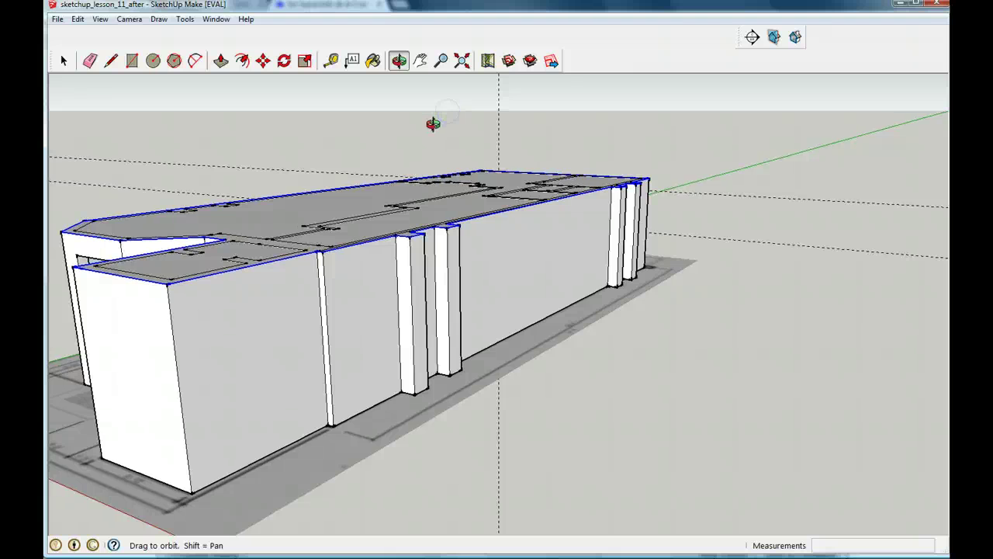
click(263, 60)
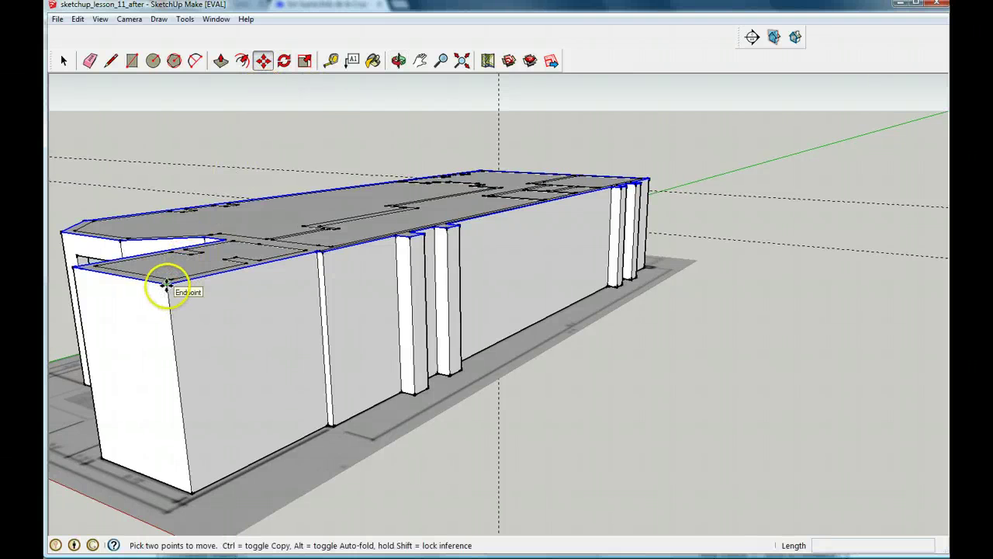
click(166, 285)
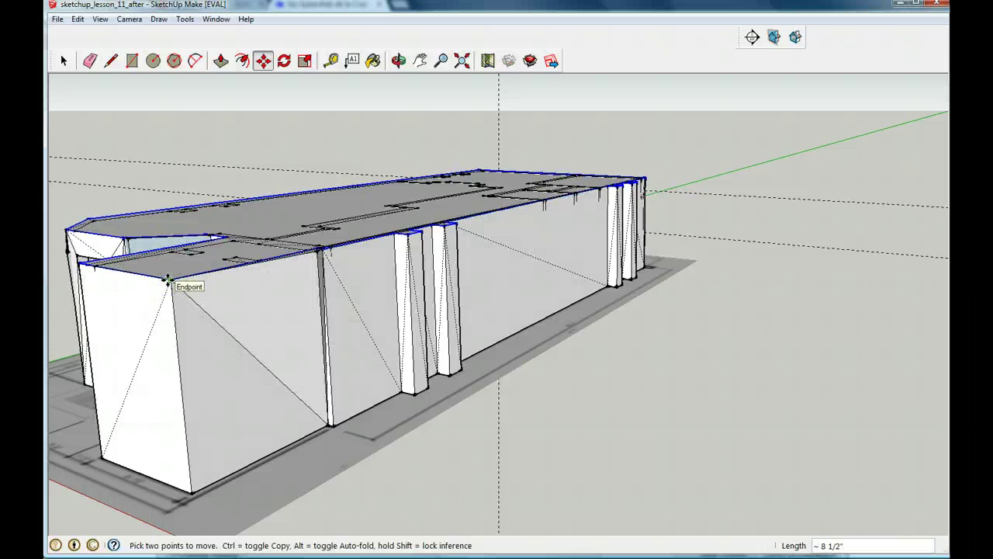
key(ctrl)
drag(168, 280, 167, 264)
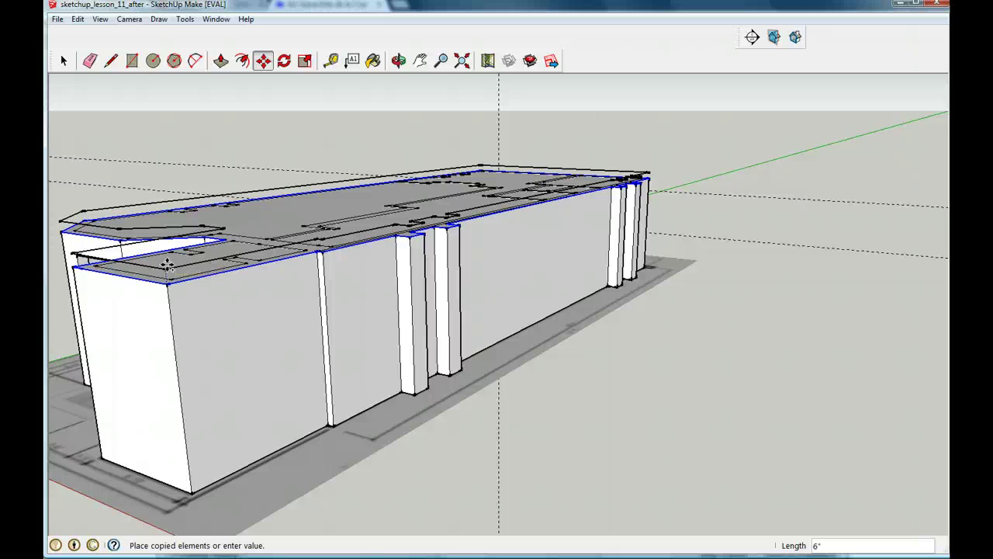
click(166, 266)
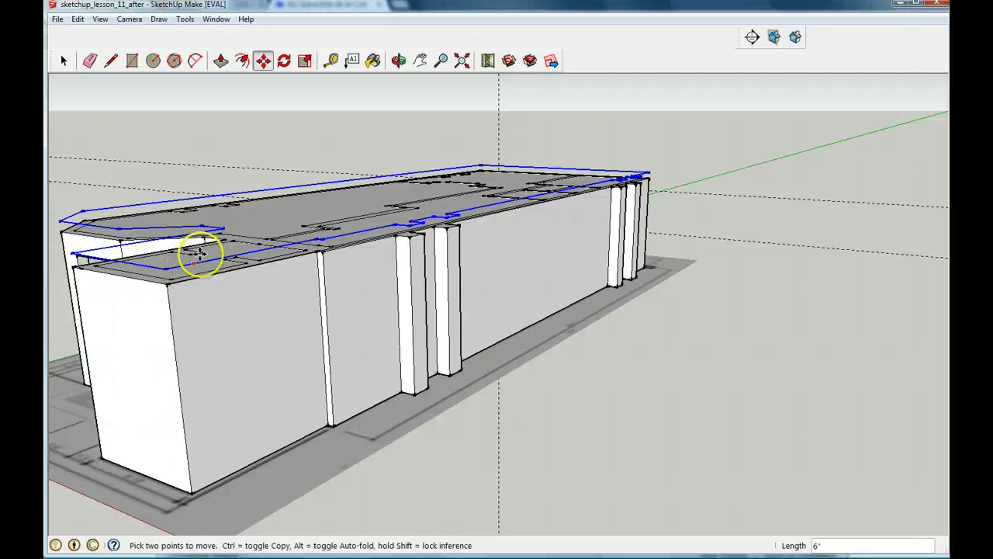
Draw a diagonal line from the front block's outer corner to the opposite rear corner of the raised outline to form the roof face
click(399, 60)
drag(435, 101, 504, 214)
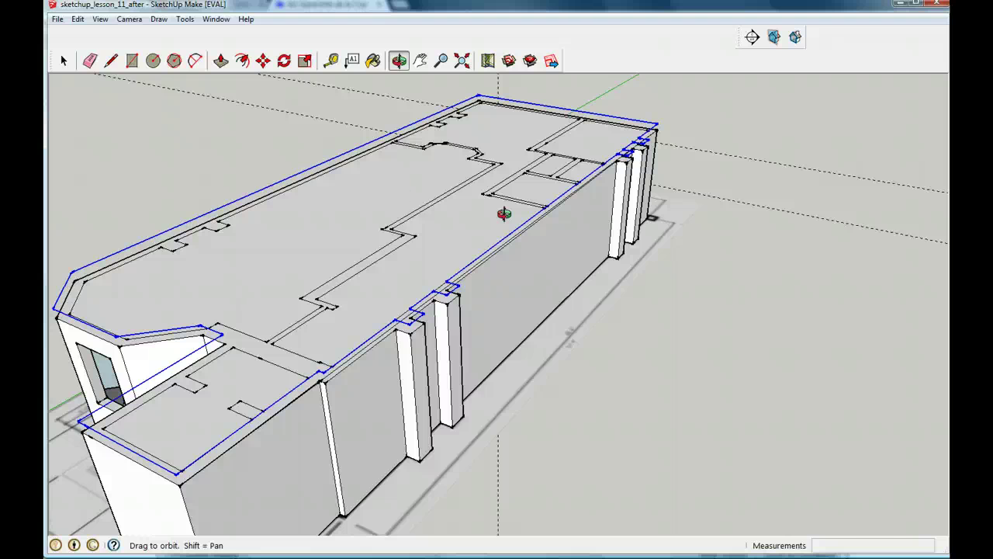
click(111, 59)
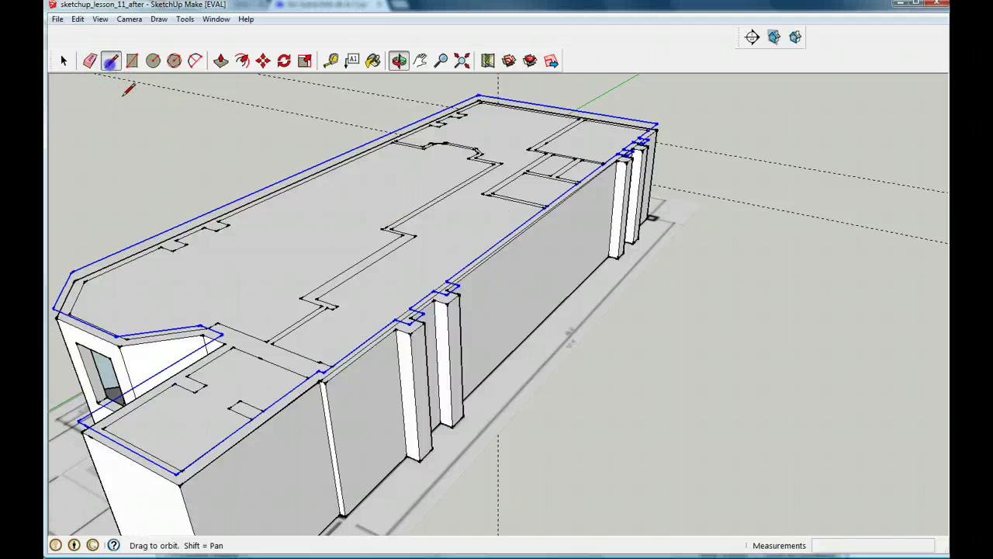
click(177, 471)
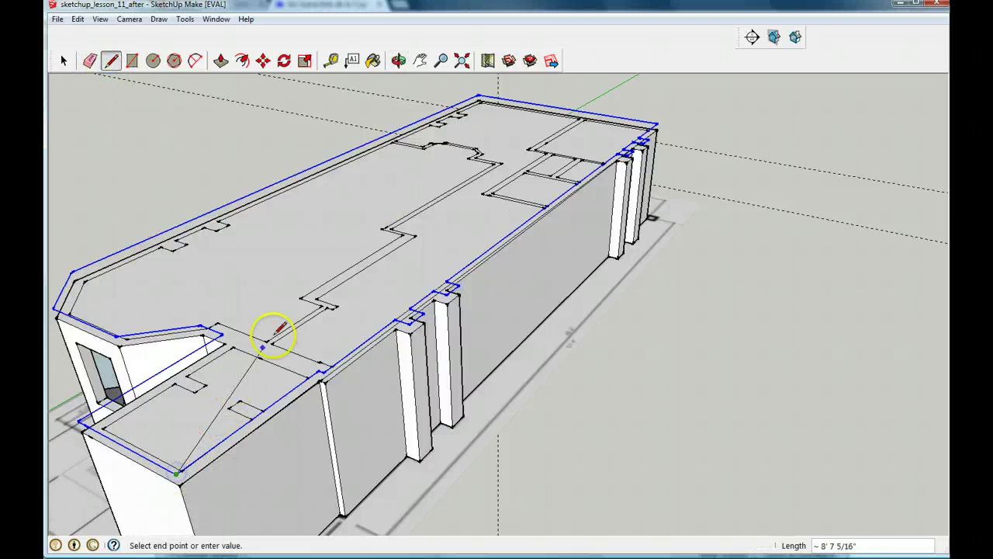
click(479, 95)
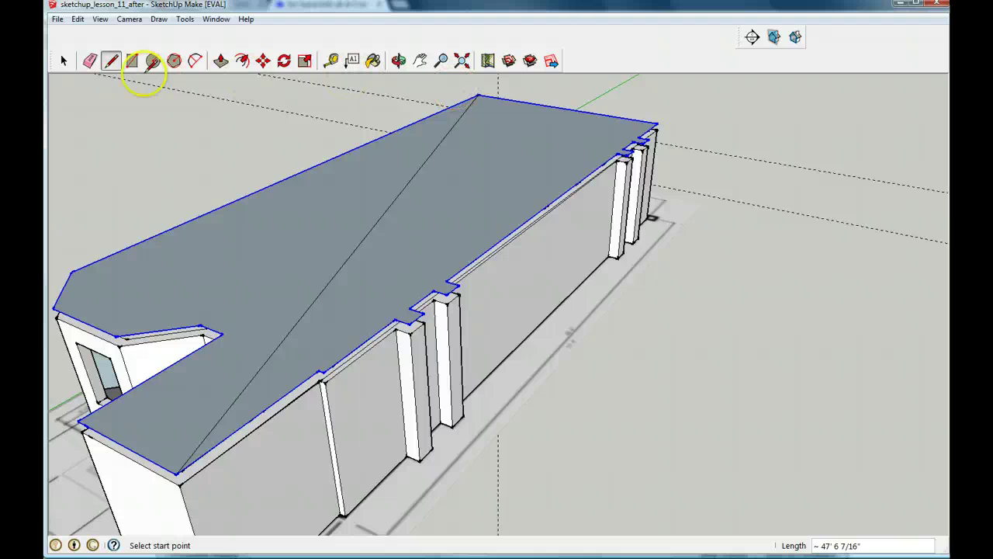
Erase the diagonal line across the roof, keeping the roof as one undivided face
click(90, 60)
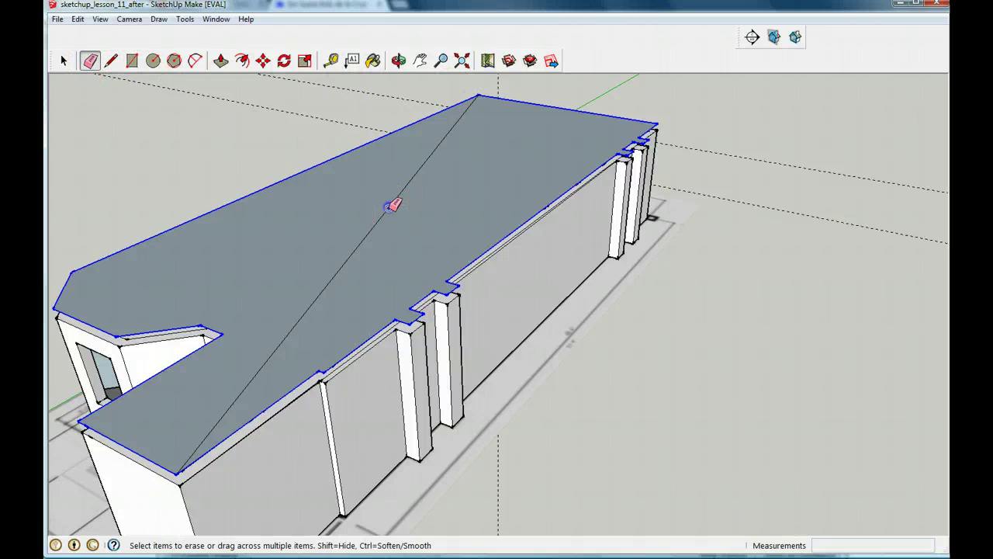
click(391, 208)
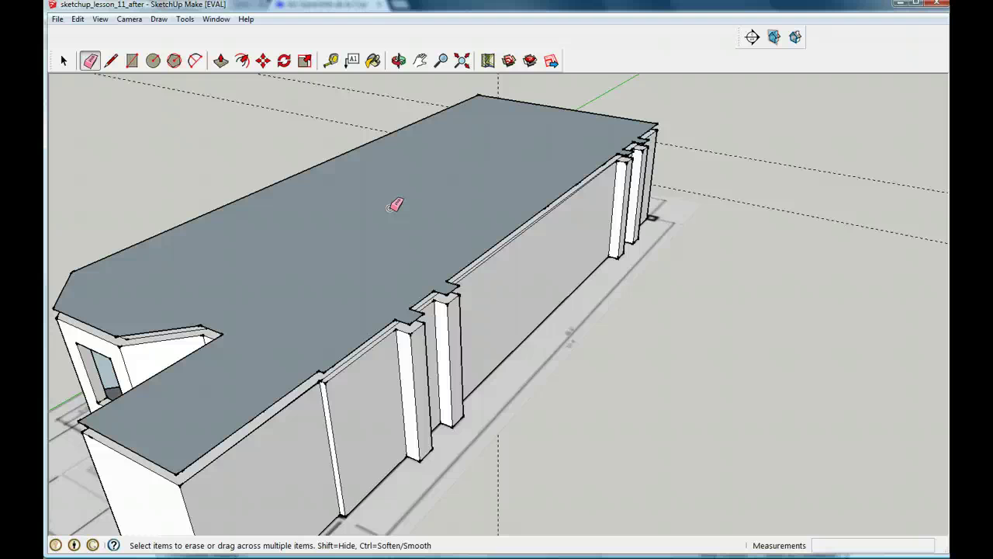
mouse_move(401, 241)
mouse_down()
mouse_move(422, 191)
mouse_move(253, 249)
mouse_move(306, 270)
mouse_move(371, 262)
mouse_move(363, 257)
mouse_move(370, 280)
mouse_up()
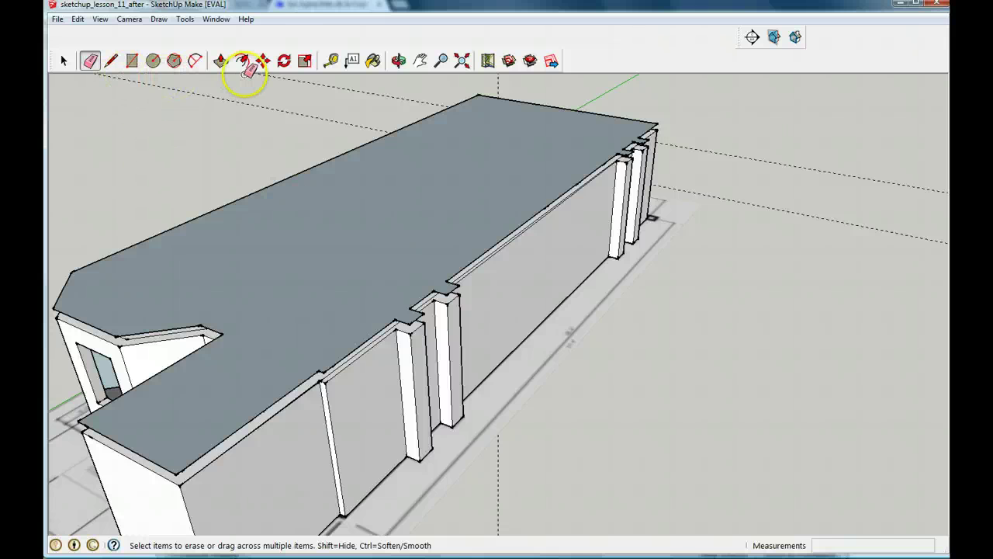
Draw a 6" vertical edge from the roof's corner down to the wall top at the front block's outer corner
click(398, 61)
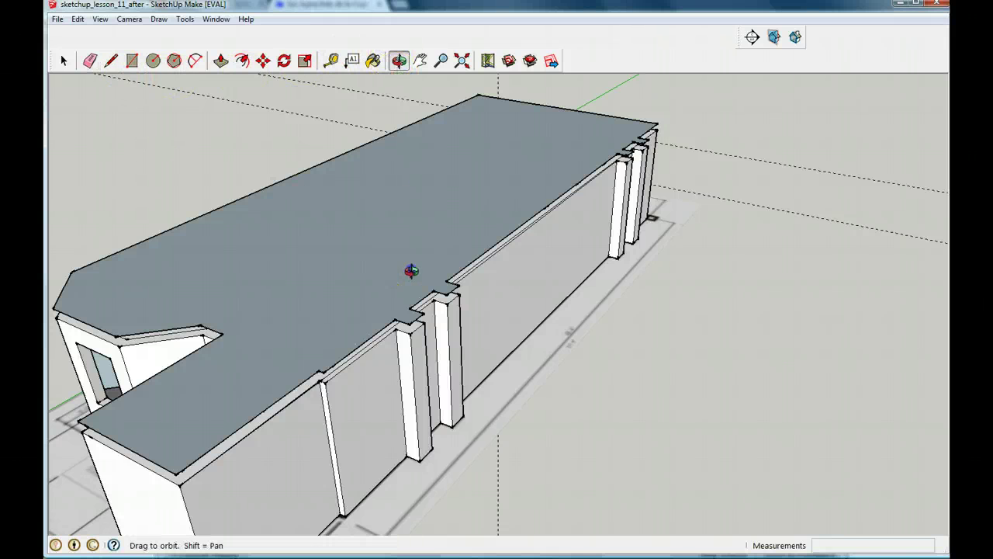
drag(411, 270, 444, 218)
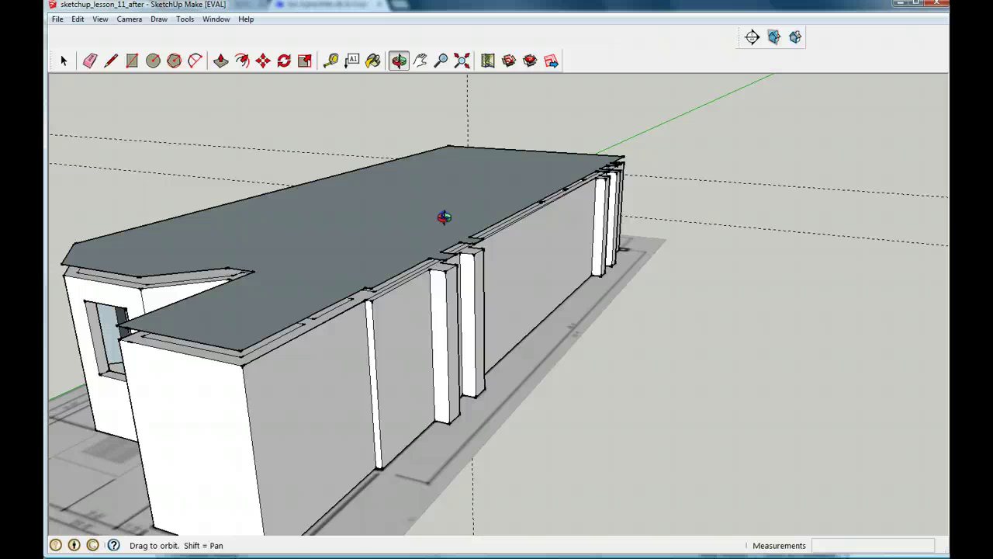
drag(444, 217, 445, 218)
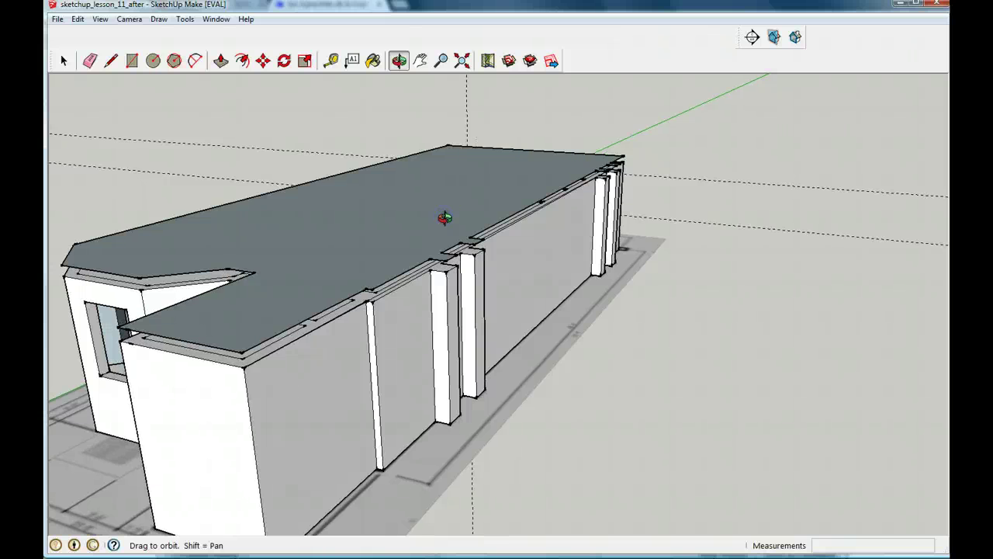
click(113, 60)
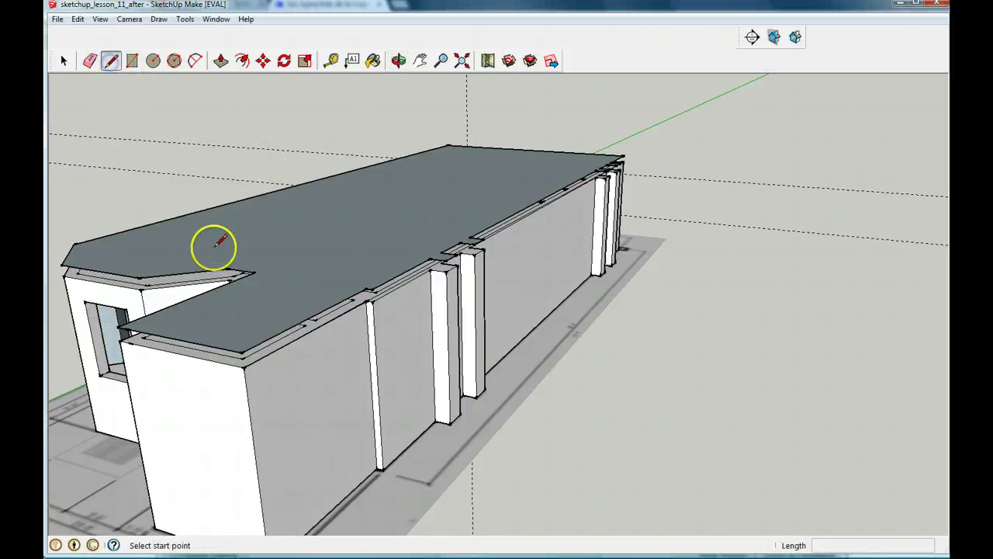
click(242, 353)
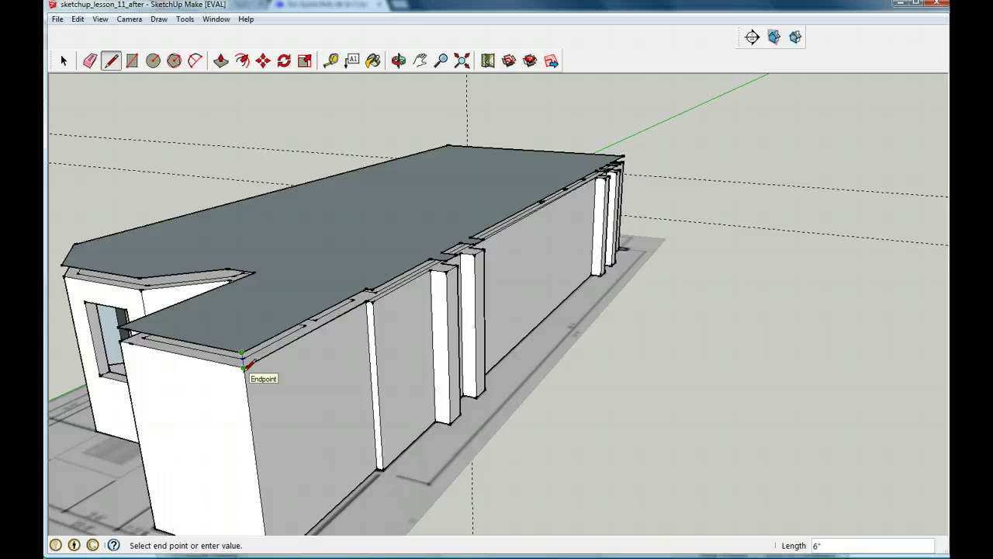
click(244, 367)
key(Escape)
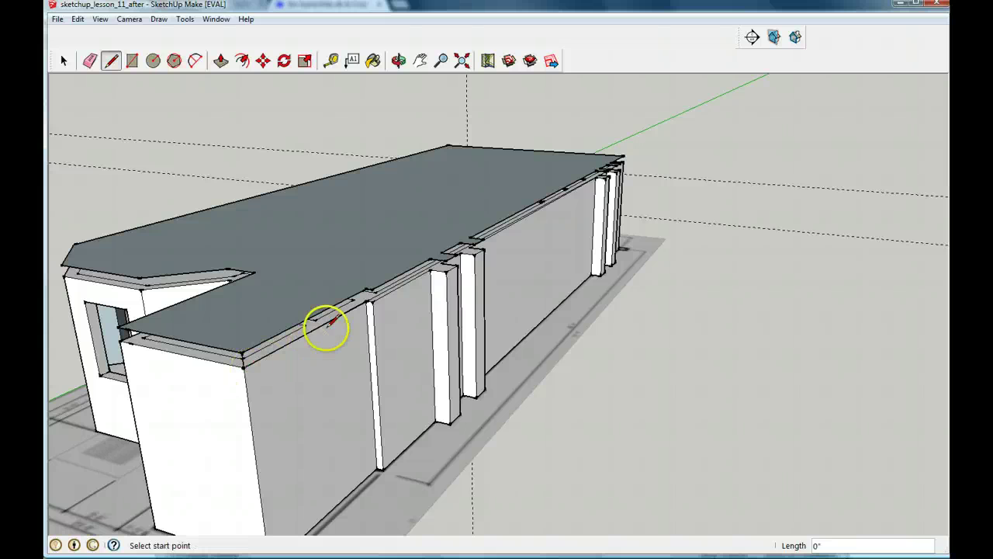
Connect the roof to the wall top with 6" vertical edges at both corners of the small wall jog
click(365, 290)
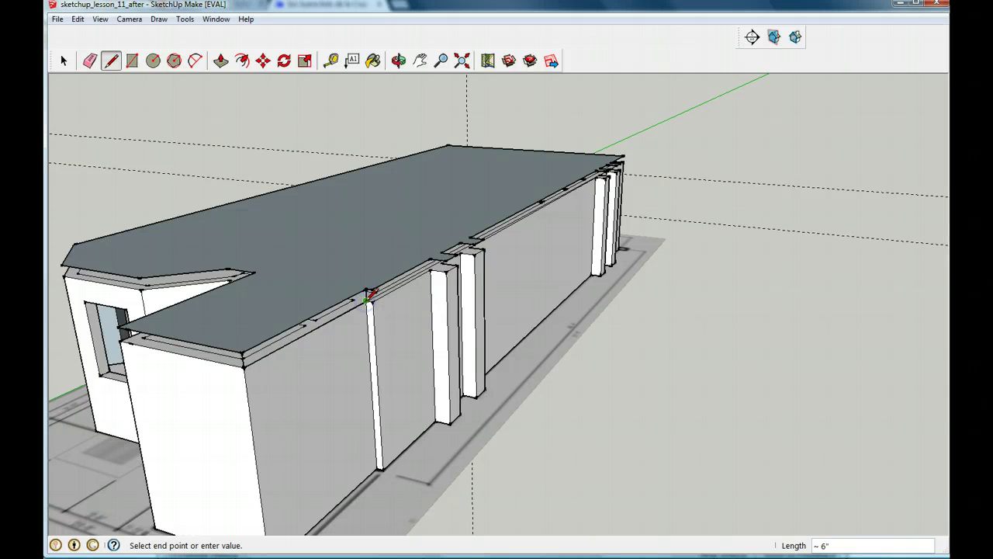
scroll(369, 295, up, 4)
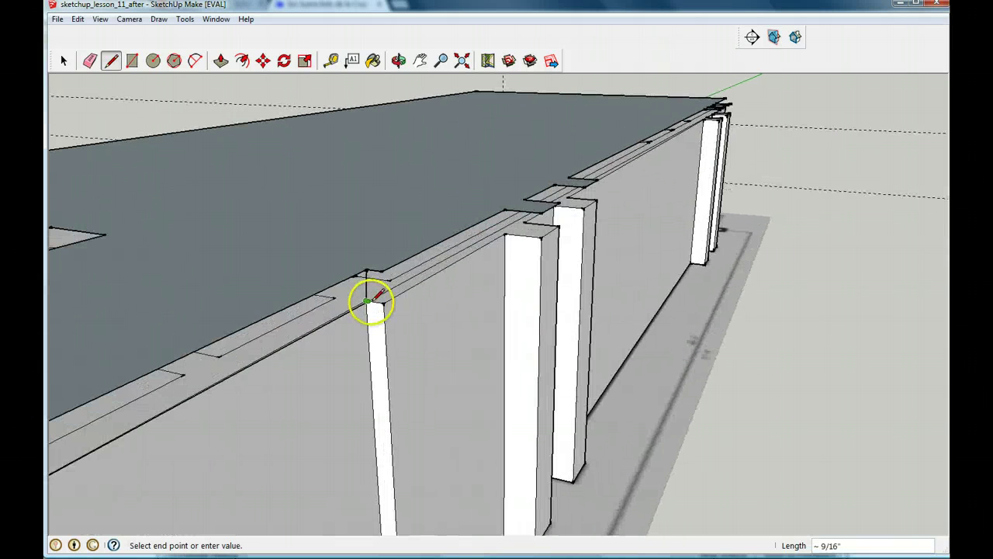
key(Escape)
click(367, 301)
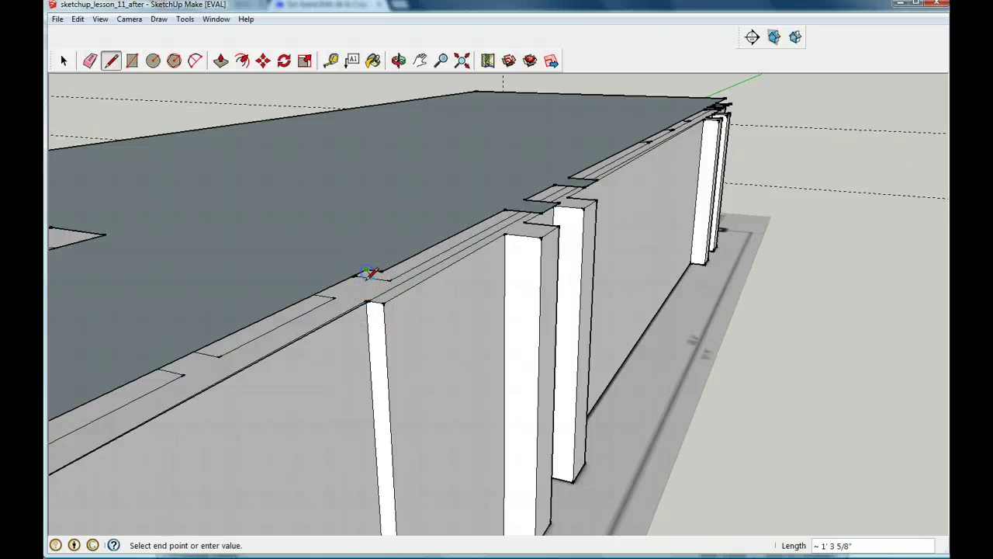
text(6)
key(Return)
click(373, 296)
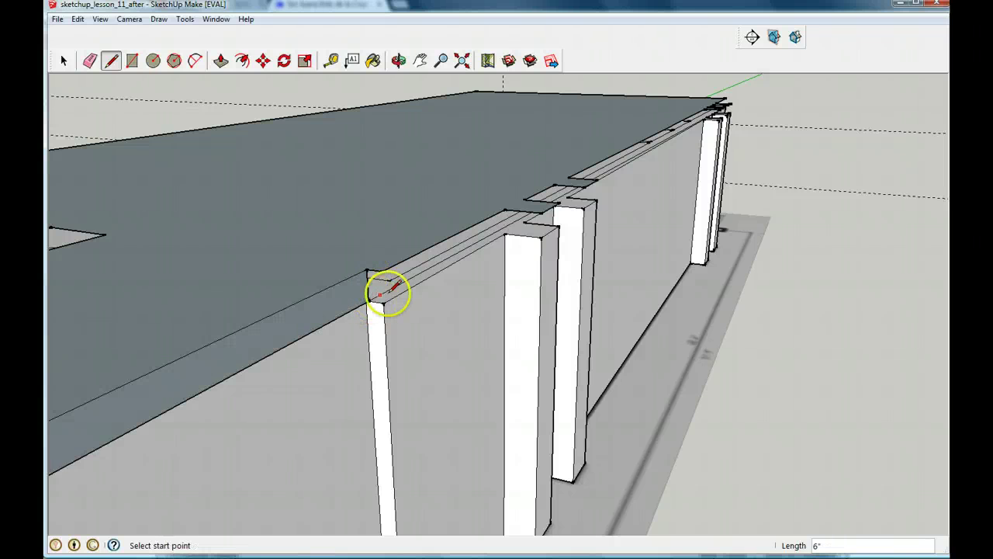
click(382, 271)
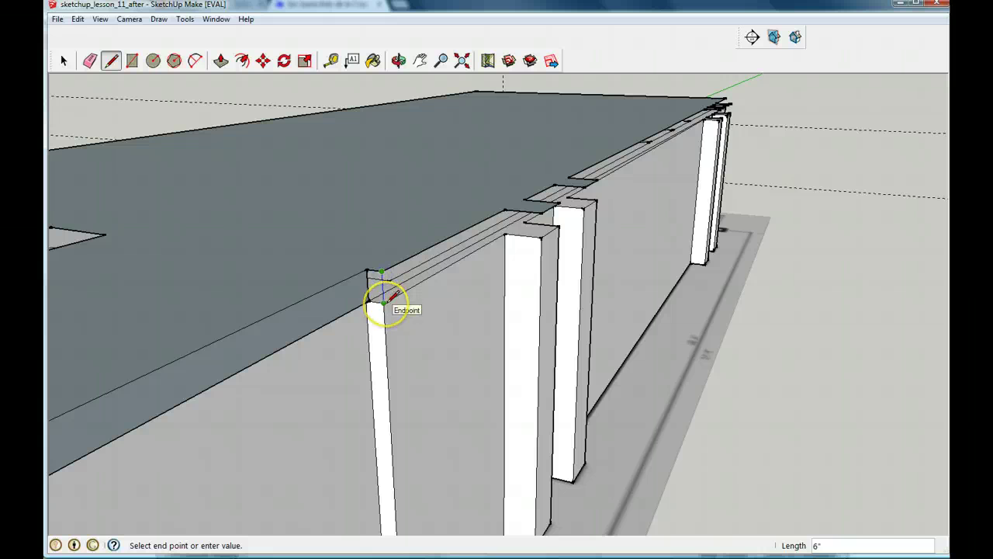
click(383, 302)
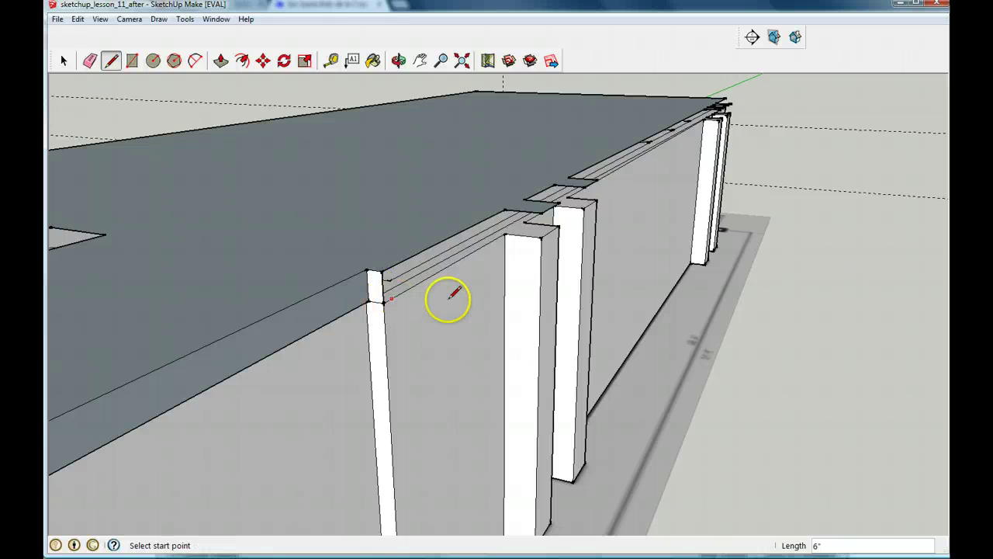
Connect the roof to the wall top with 6" vertical edges at the first pier, closing the strip above its front face
scroll(427, 291, down, 2)
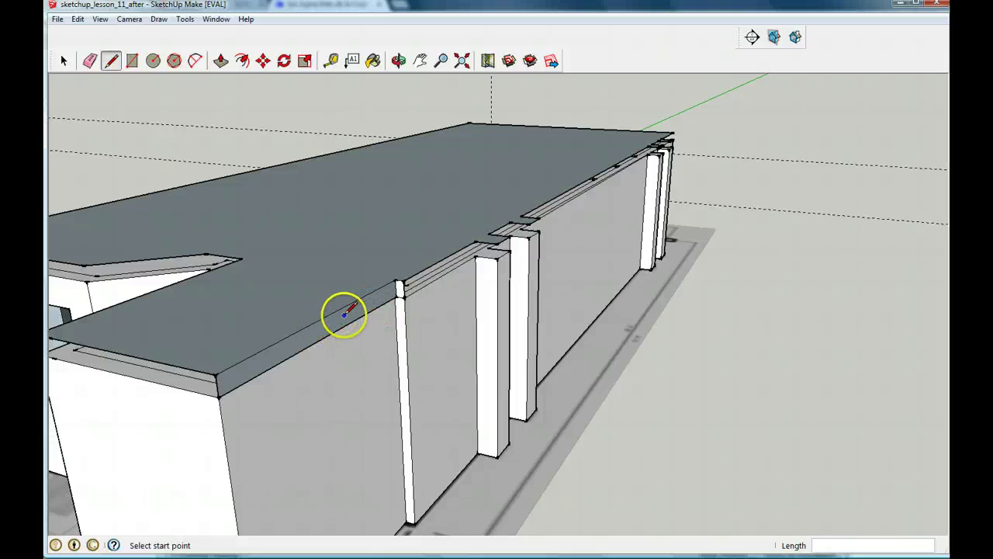
click(472, 246)
key(Escape)
click(492, 245)
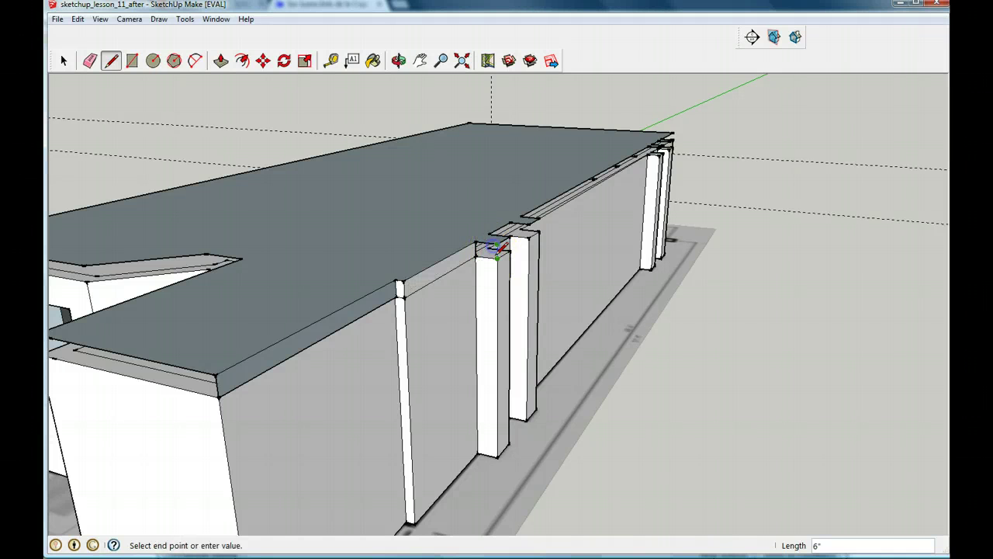
click(499, 255)
Draw a 6" vertical edge between the roof and wall top at the first pier's far inner corner to close its side
click(509, 239)
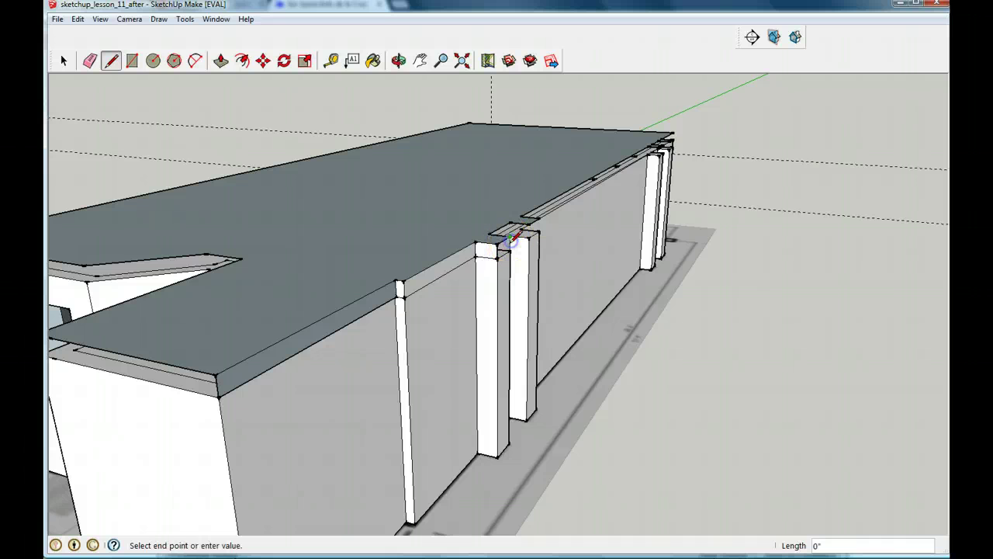
click(398, 60)
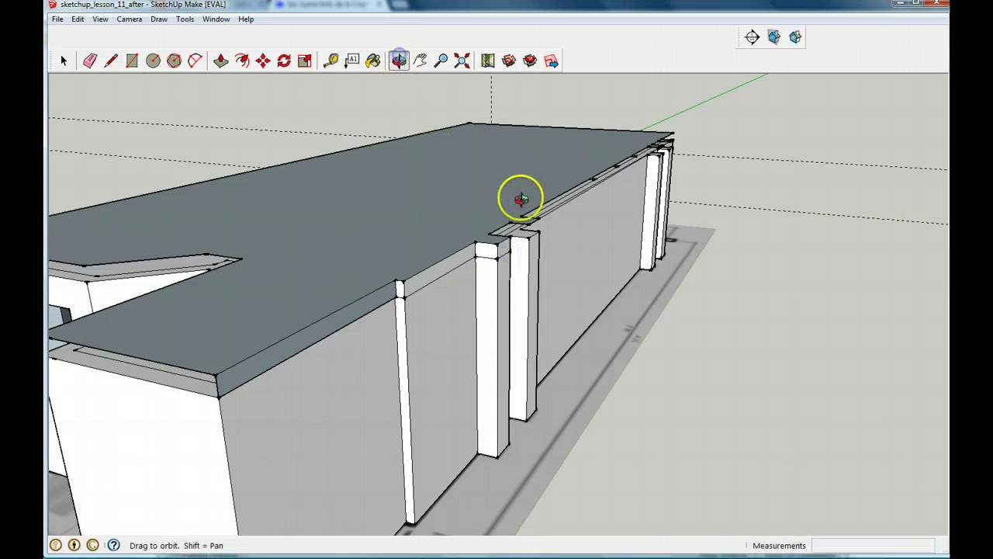
drag(521, 200, 210, 208)
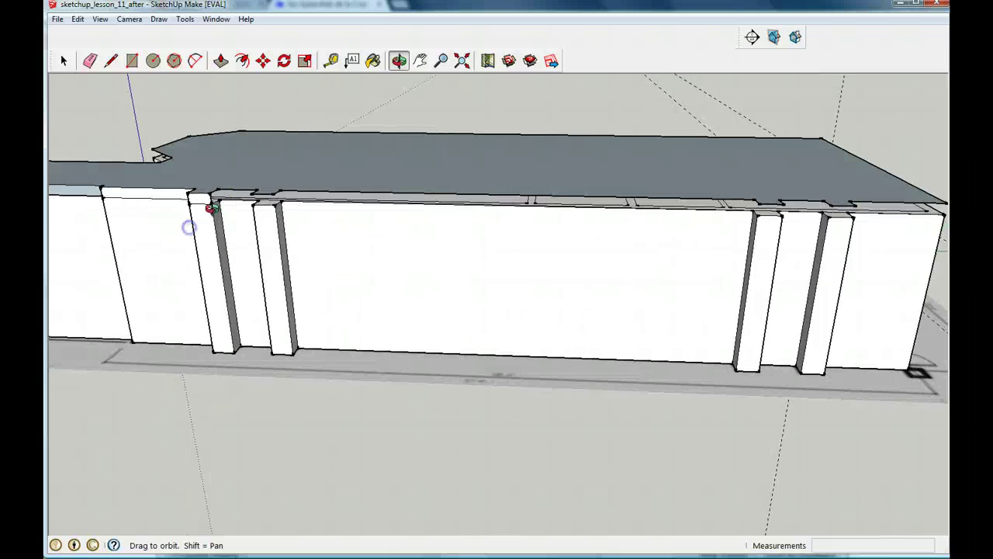
click(111, 59)
click(218, 189)
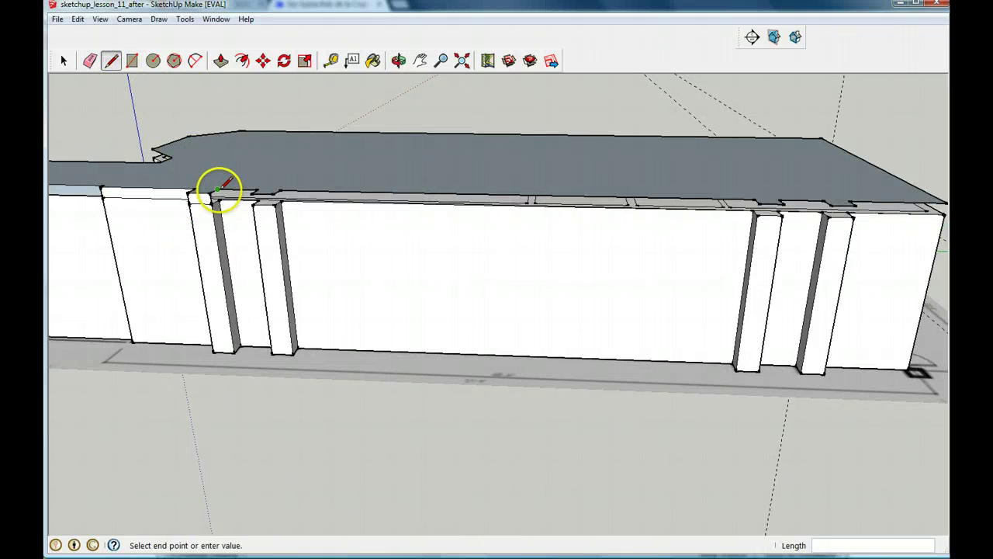
click(221, 199)
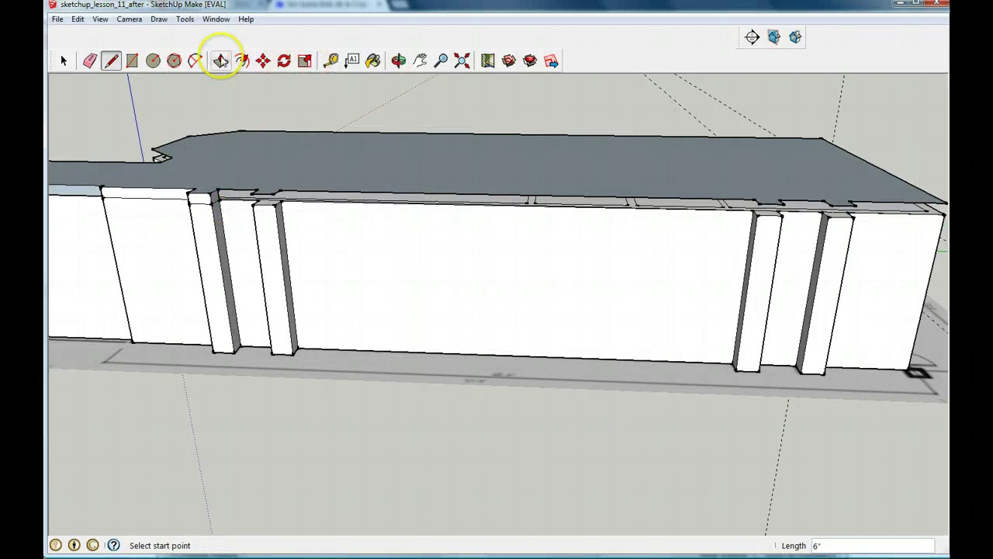
Draw a 6" vertical edge between the roof and wall top at the second pier's near corner
click(398, 59)
drag(204, 178, 365, 160)
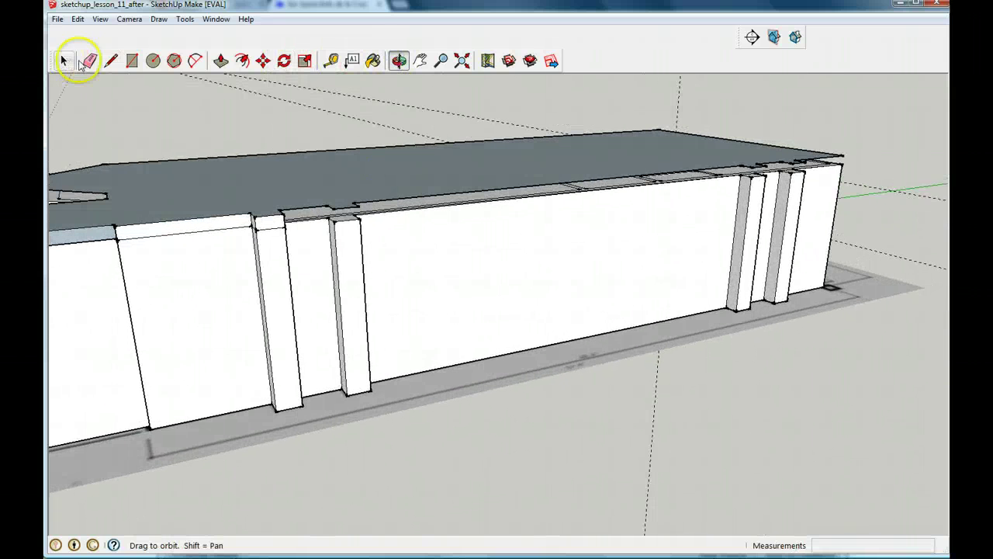
click(111, 62)
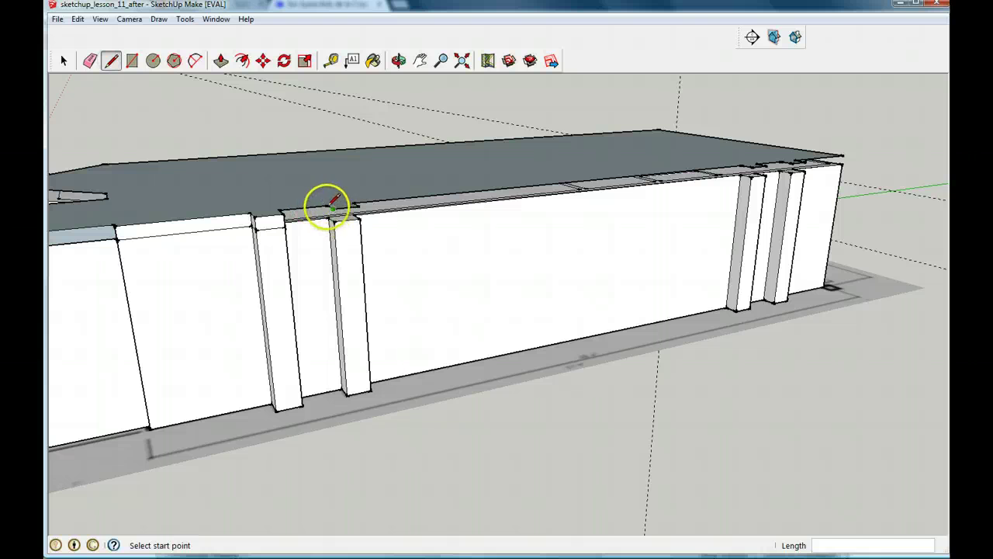
click(328, 207)
text(6)
key(Return)
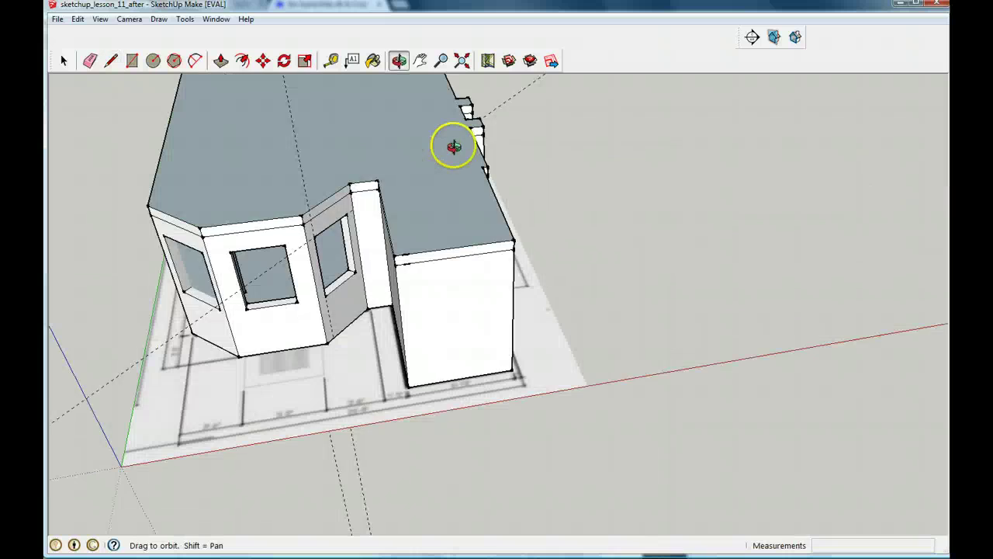
Delete all guide lines from the model
middle_drag(455, 144, 687, 408)
drag(687, 407, 776, 406)
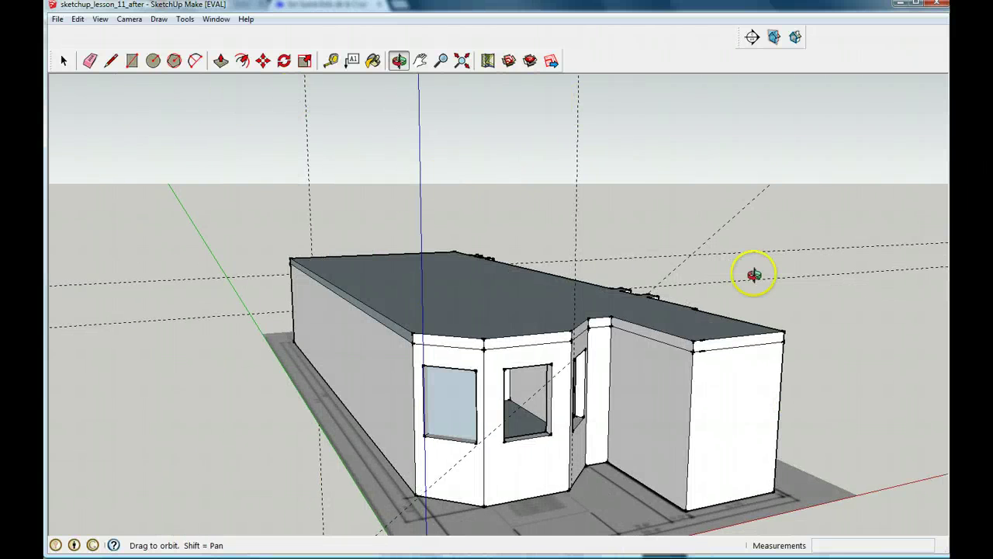
drag(639, 331, 421, 328)
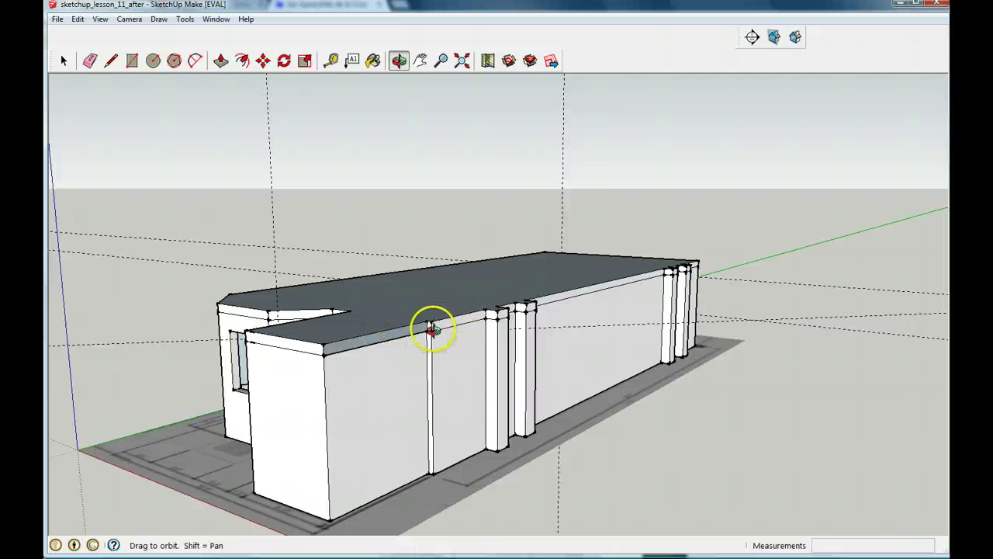
drag(419, 294, 521, 284)
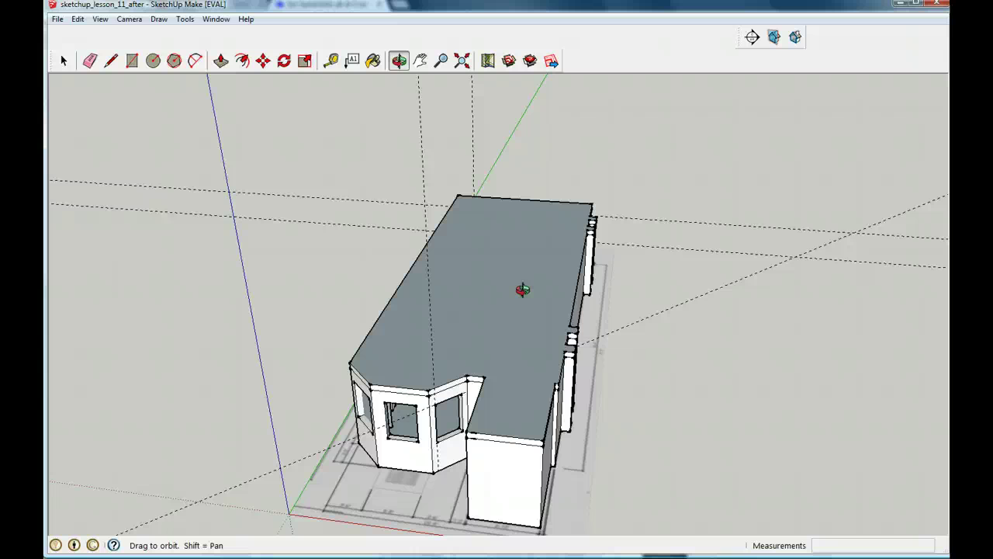
click(57, 19)
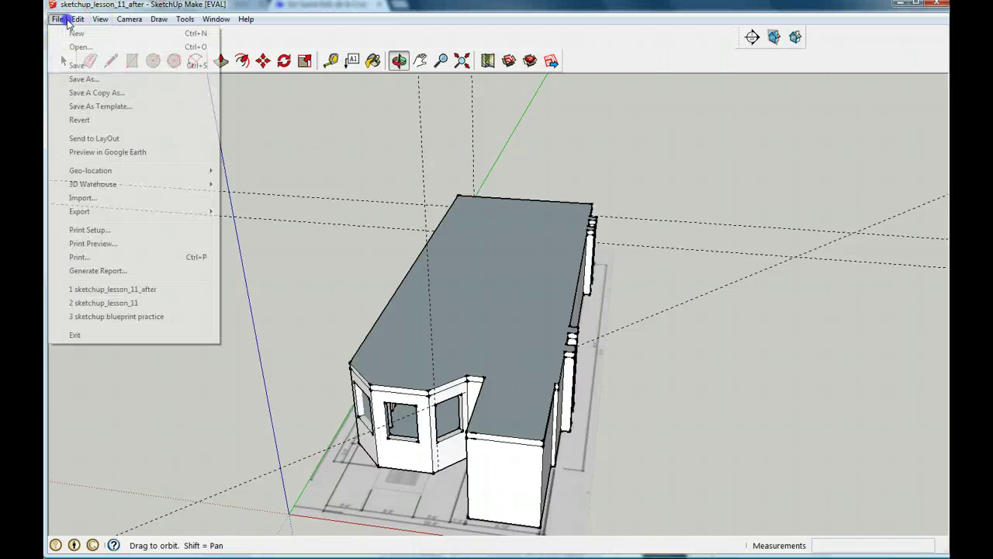
mouse_move(78, 19)
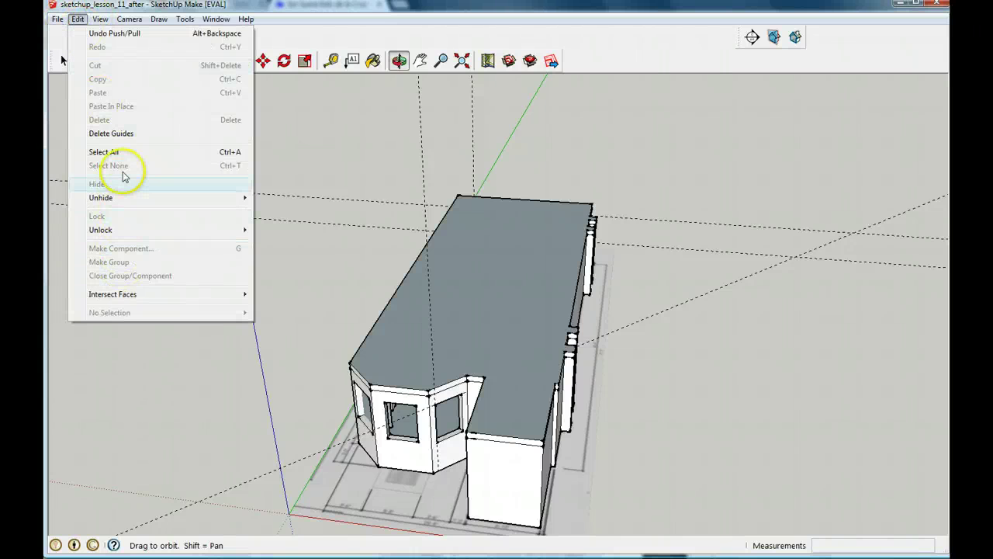
click(115, 134)
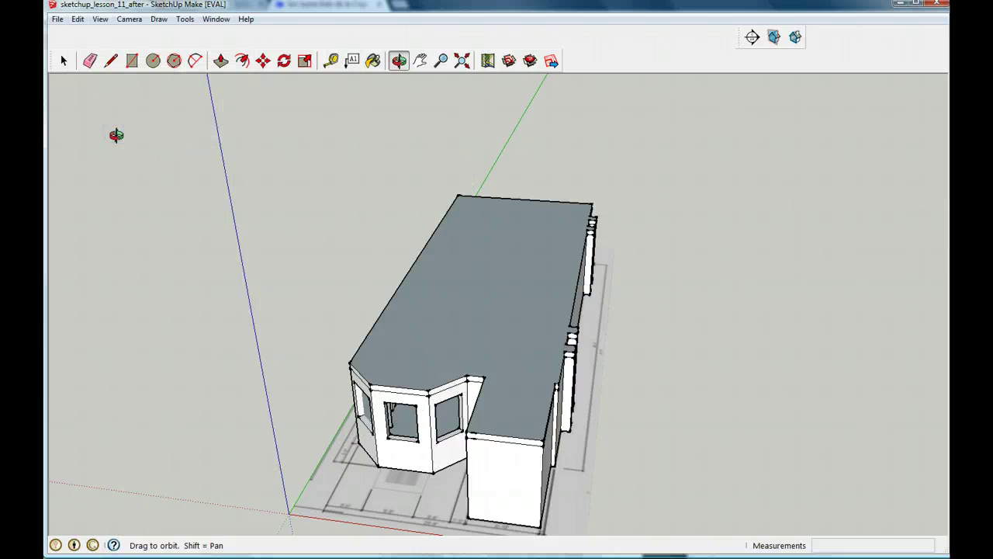
Start importing a file, browse to the lessons' images folder and set the file type to JPEG Image (*.jpg)
click(58, 18)
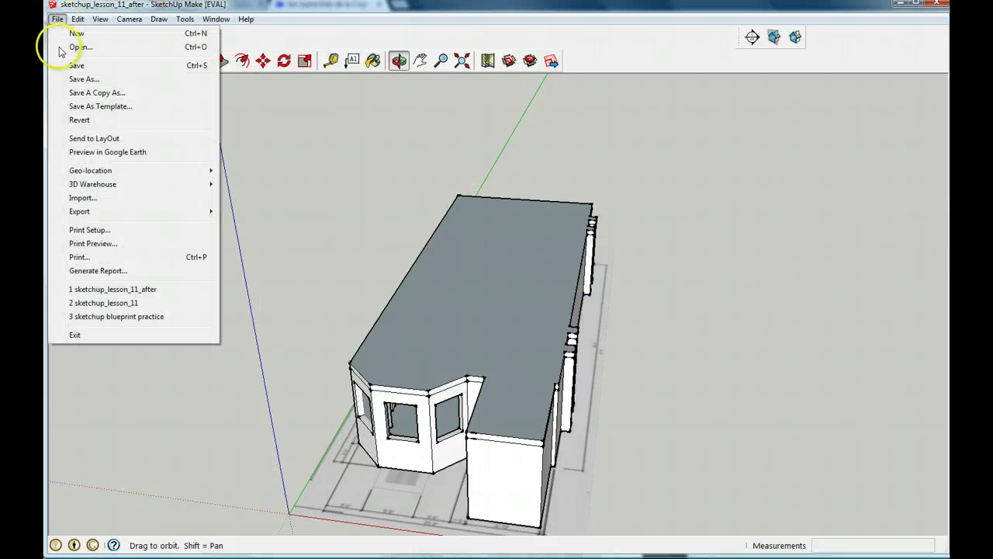
click(83, 196)
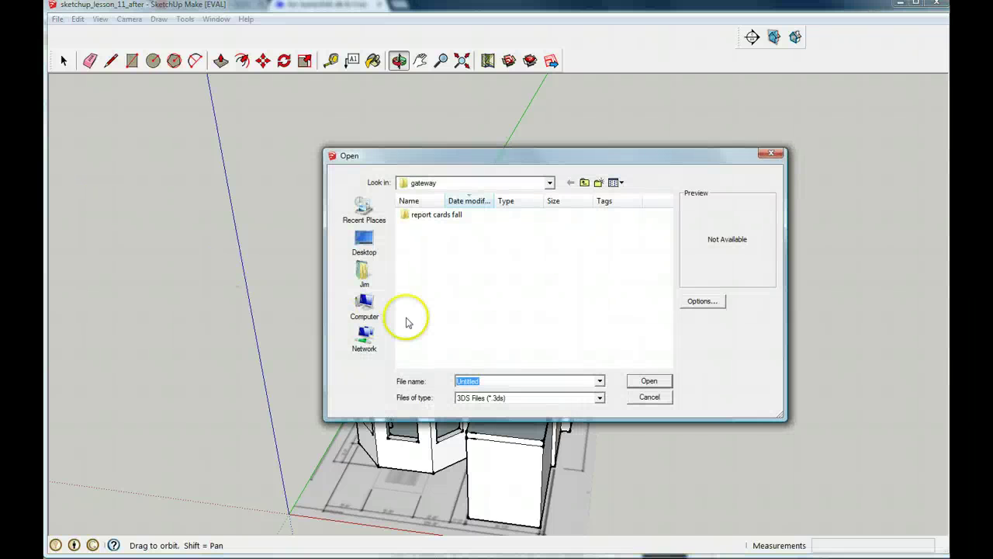
click(372, 208)
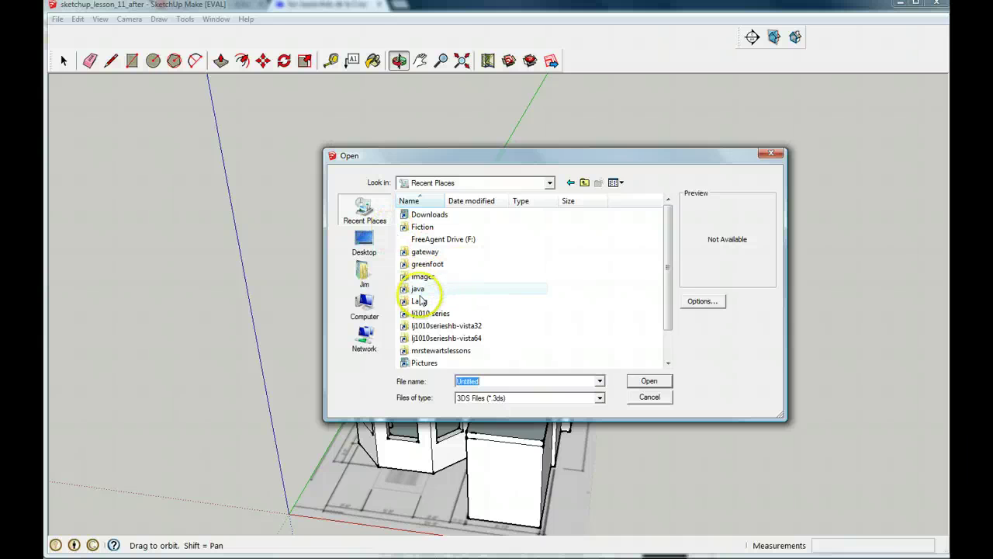
double_click(423, 351)
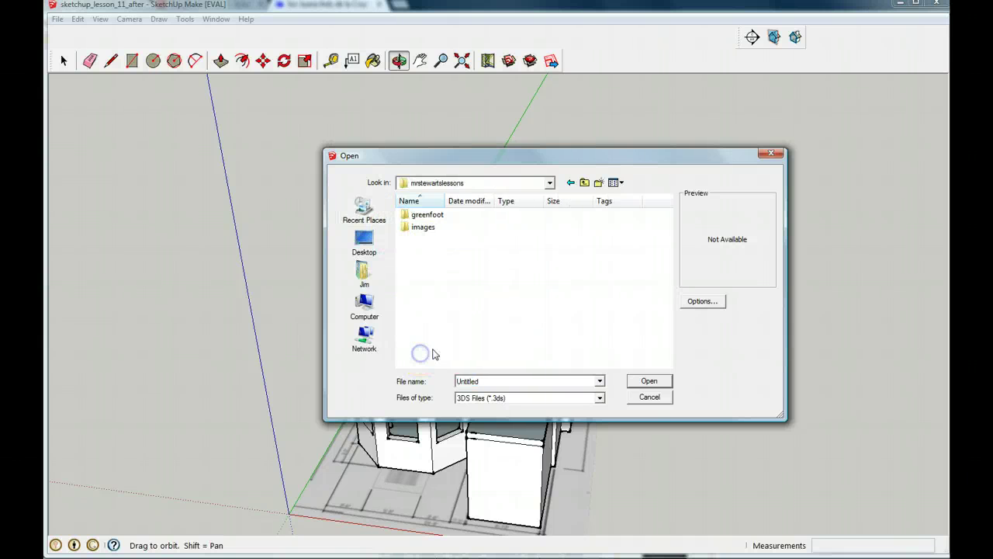
double_click(426, 228)
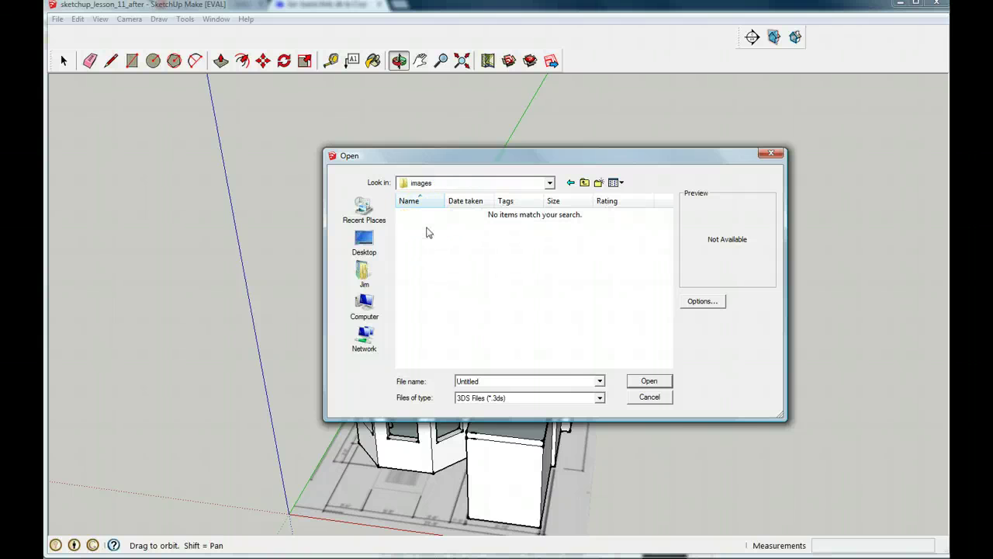
click(599, 396)
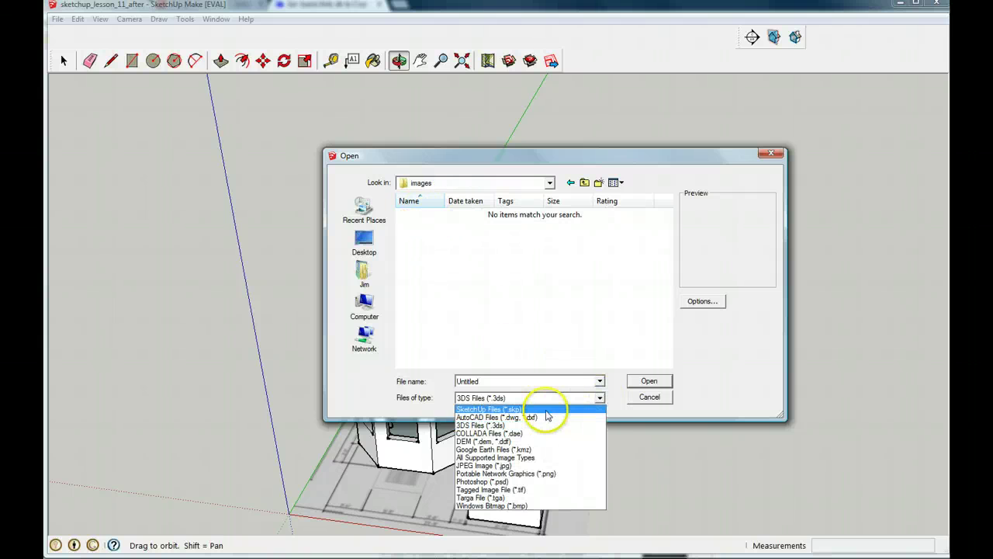
click(534, 465)
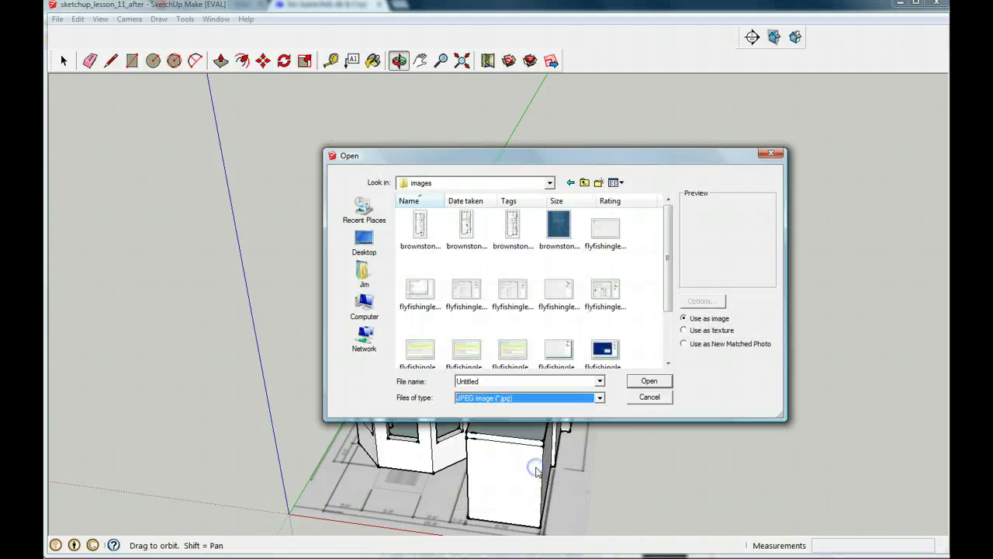
Import the second brownstone floor plan as an image and place it flat on top of the roof
double_click(466, 245)
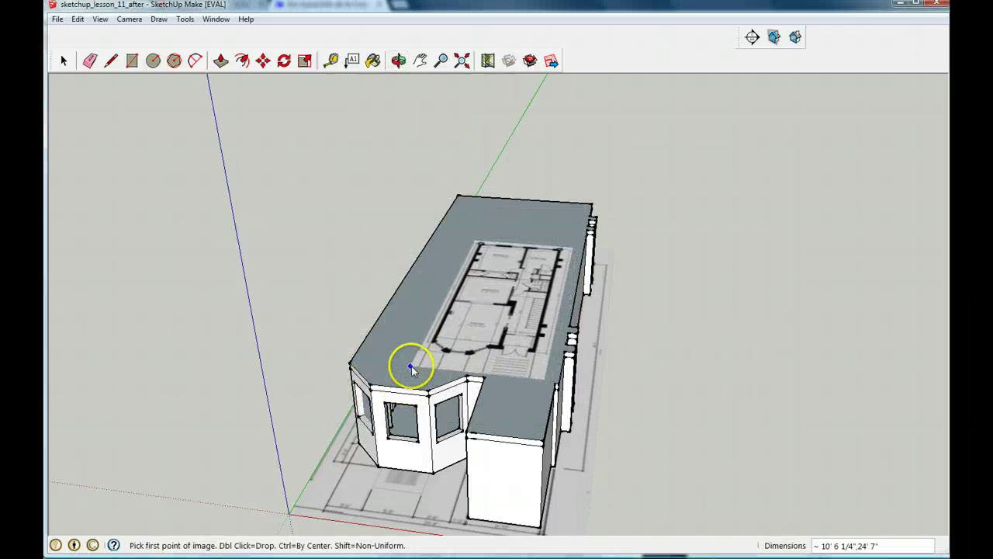
drag(400, 360, 610, 210)
key(o)
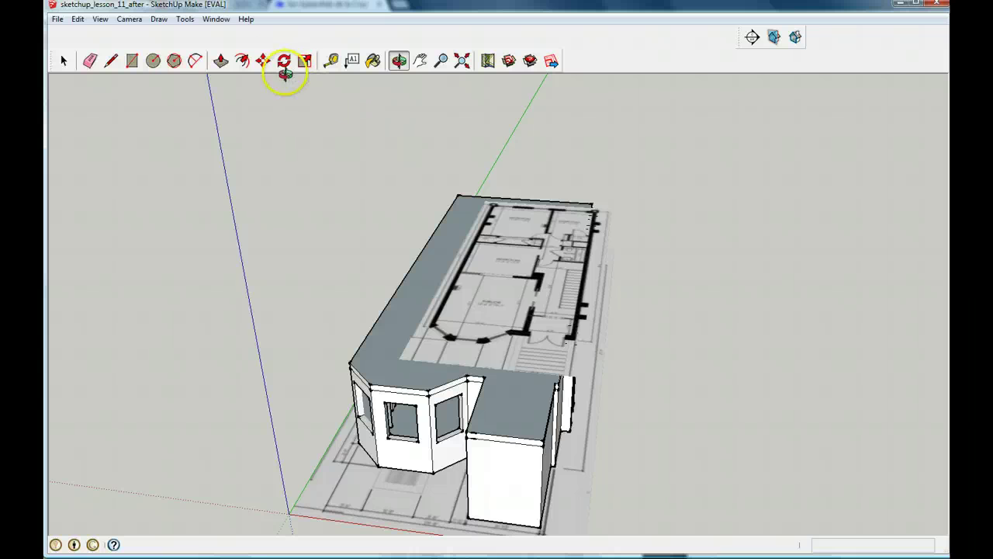
Move the floor-plan image on the roof about 10' 4 7/8" toward the bay-window corner, so it overhangs the front
click(263, 61)
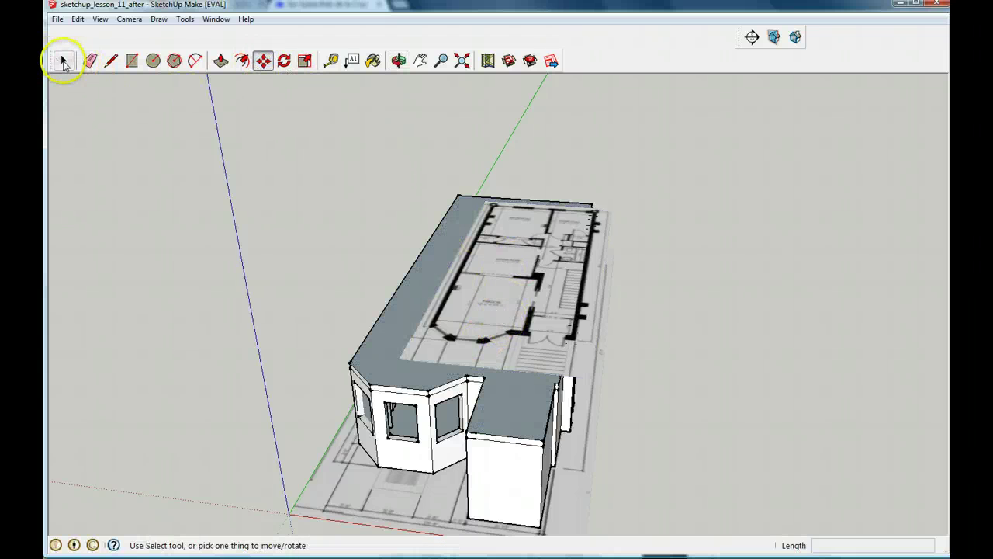
click(63, 60)
click(484, 283)
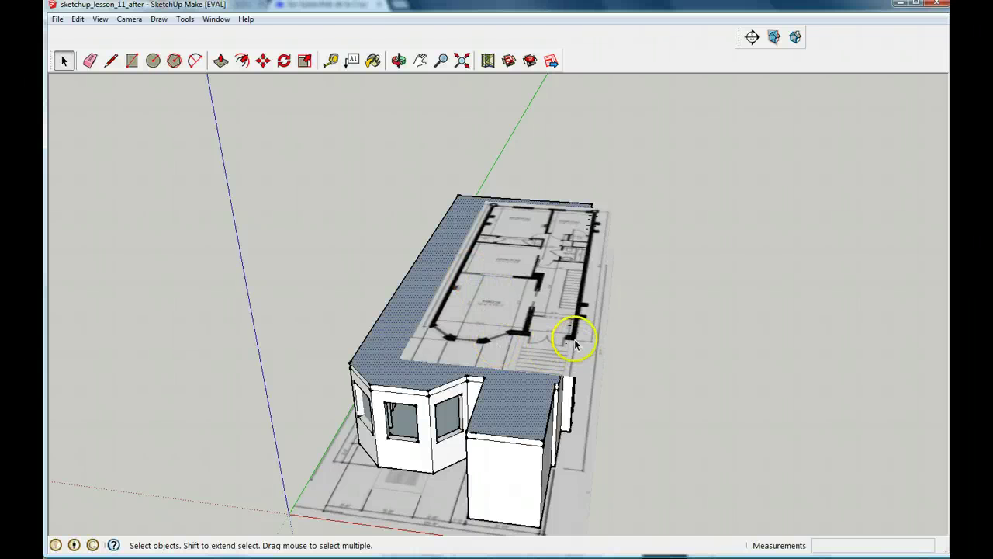
click(595, 377)
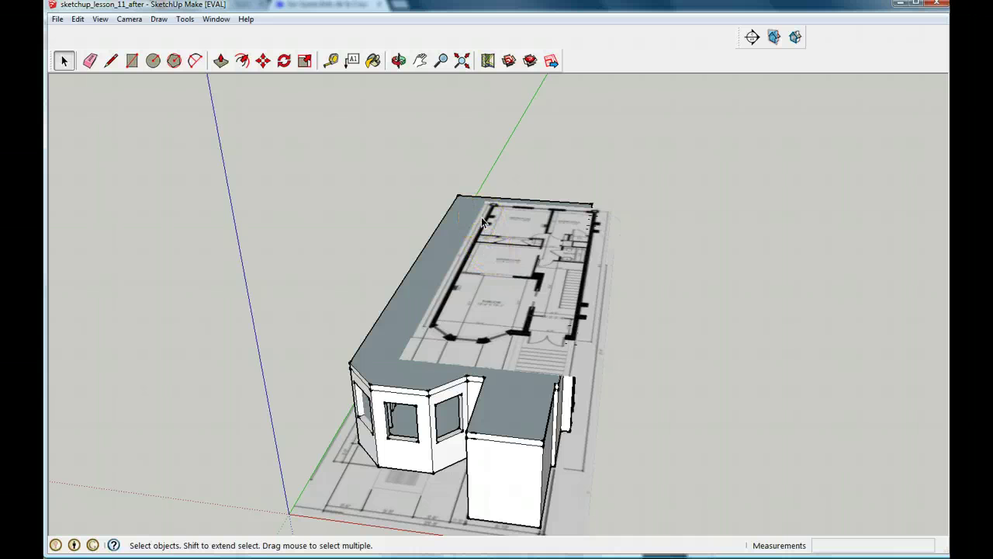
click(595, 216)
click(590, 227)
click(602, 231)
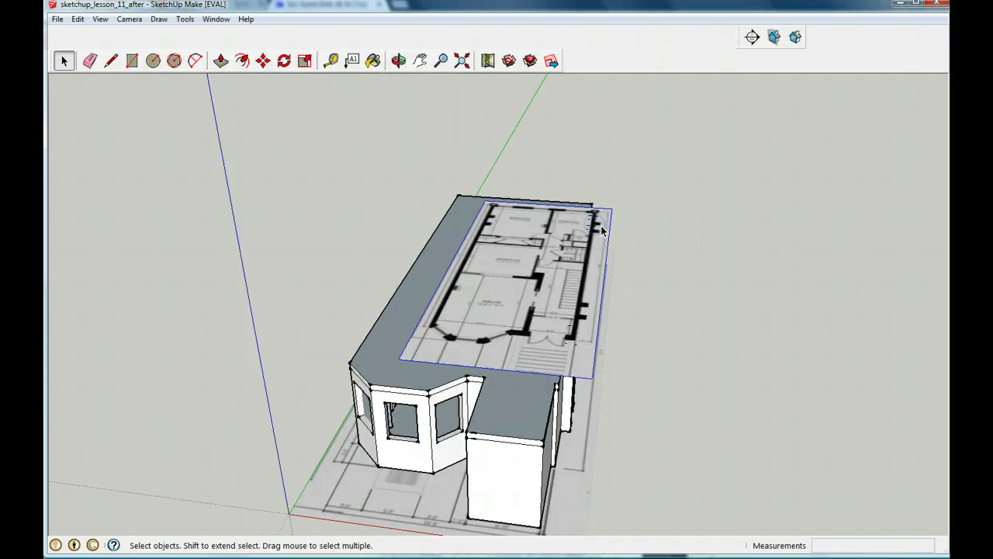
click(263, 61)
click(520, 296)
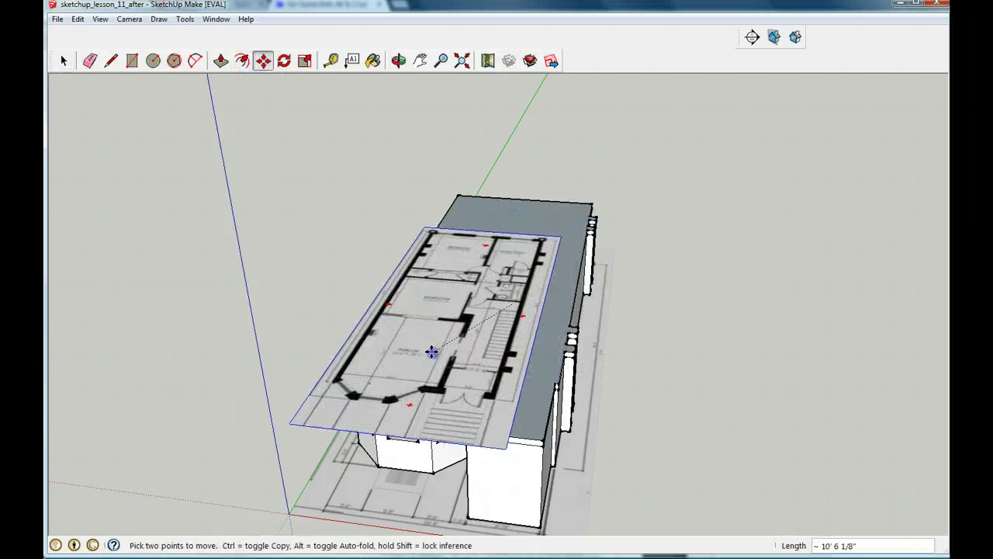
click(431, 347)
Turn on the X-ray face style and scale the roof-level floor-plan image uniformly by about 1.32 to match the walls below
click(100, 19)
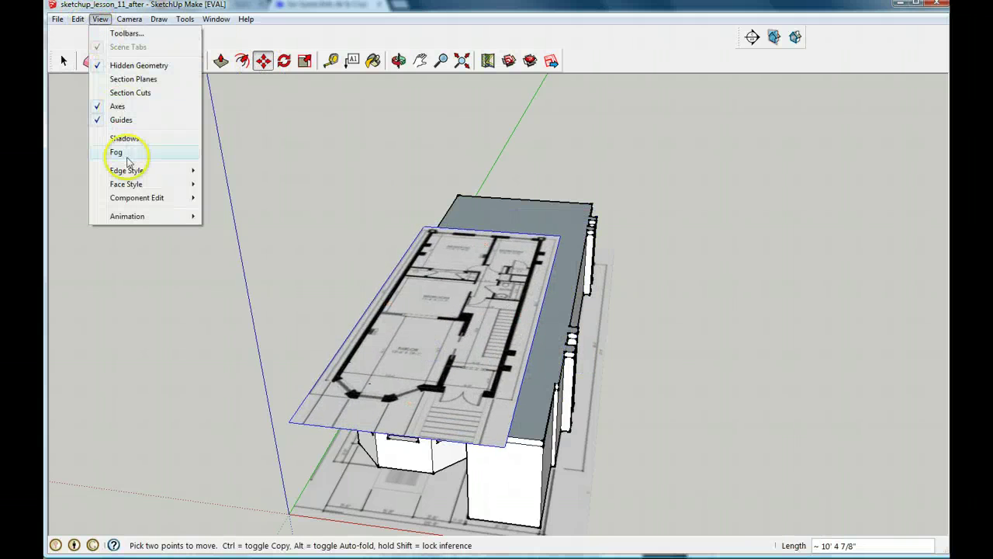
mouse_move(133, 186)
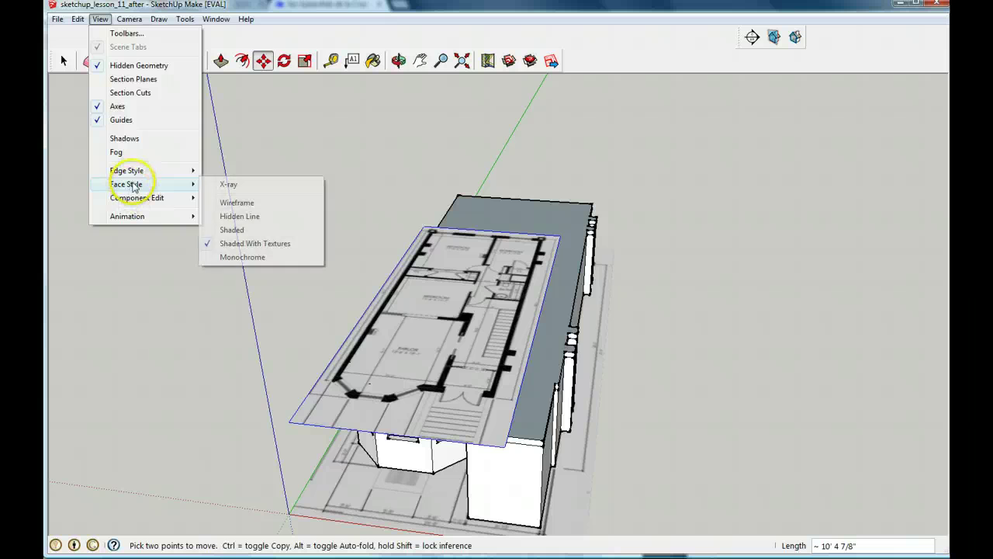
click(239, 186)
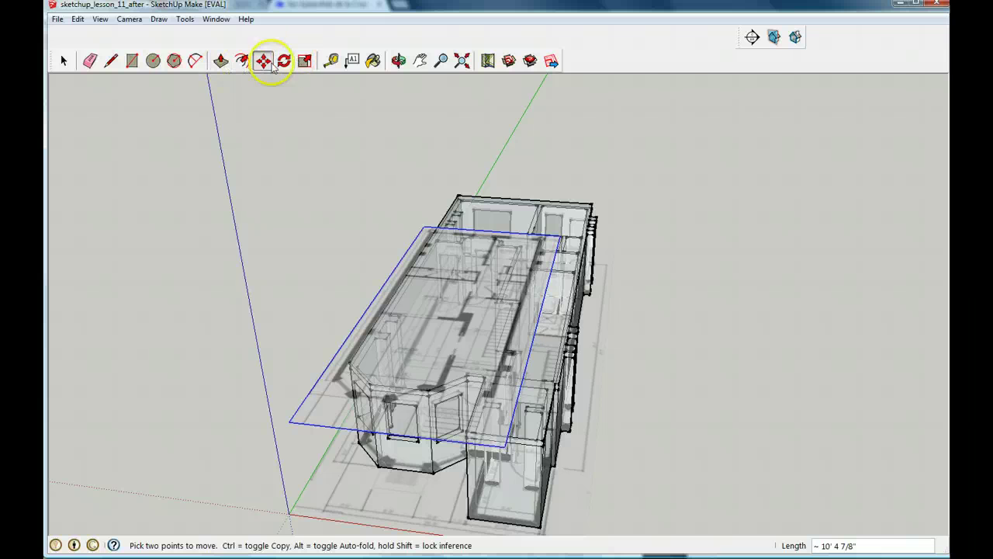
click(304, 62)
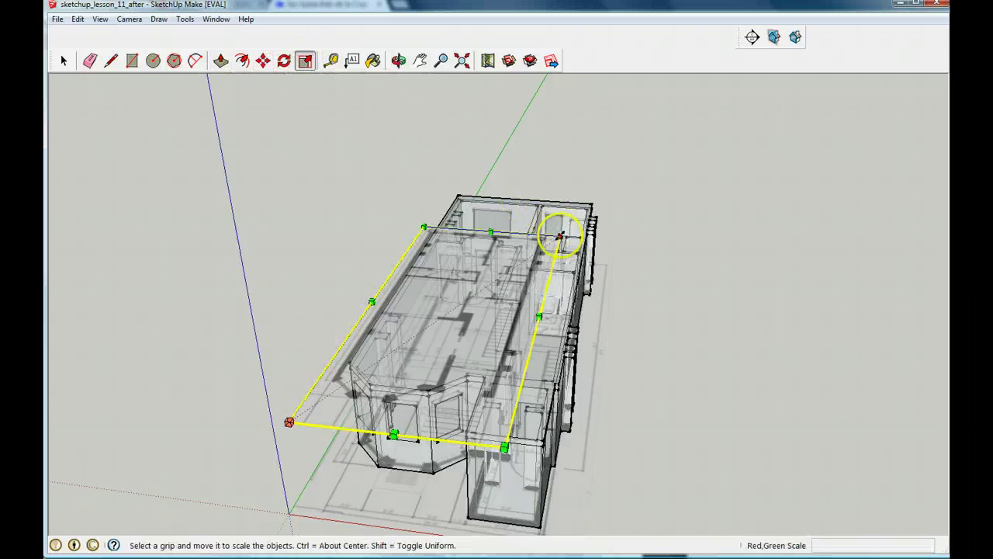
drag(565, 226, 613, 204)
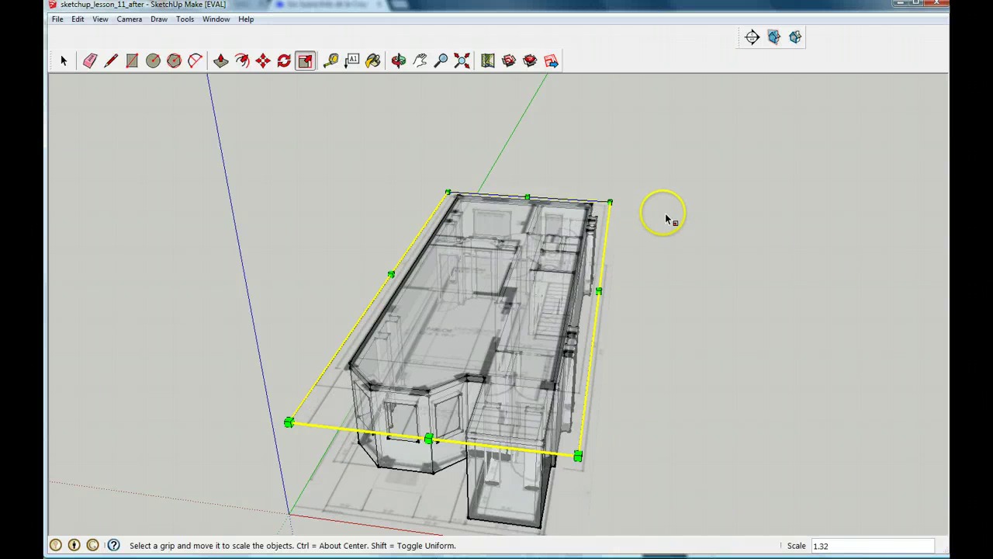
Deselect the scaled floor-plan image and turn off the X-ray face style
click(64, 60)
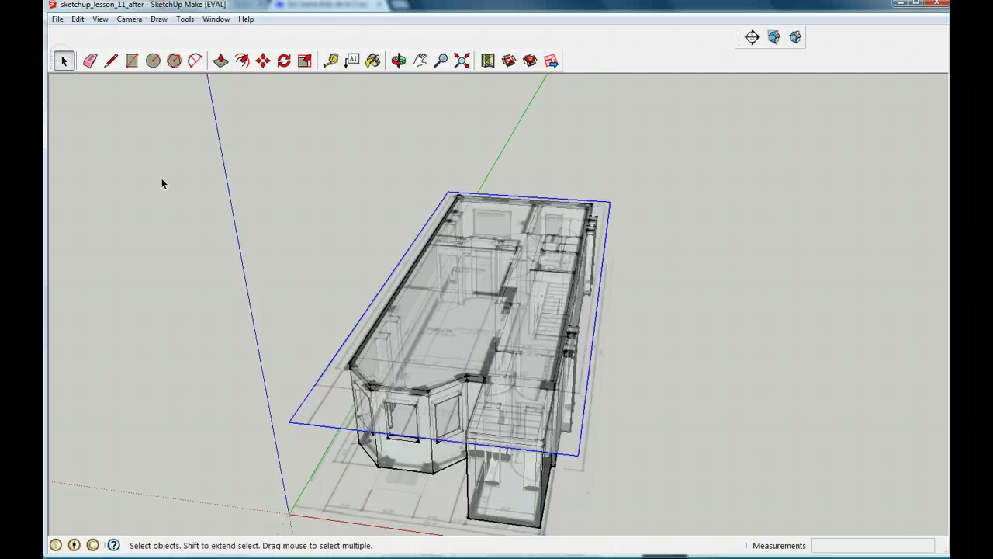
click(138, 227)
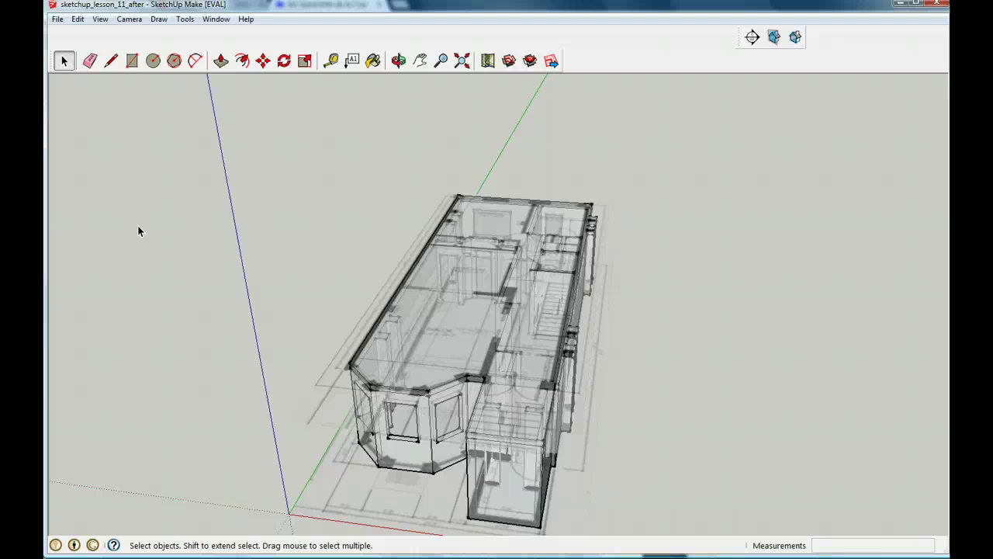
click(99, 19)
mouse_move(185, 185)
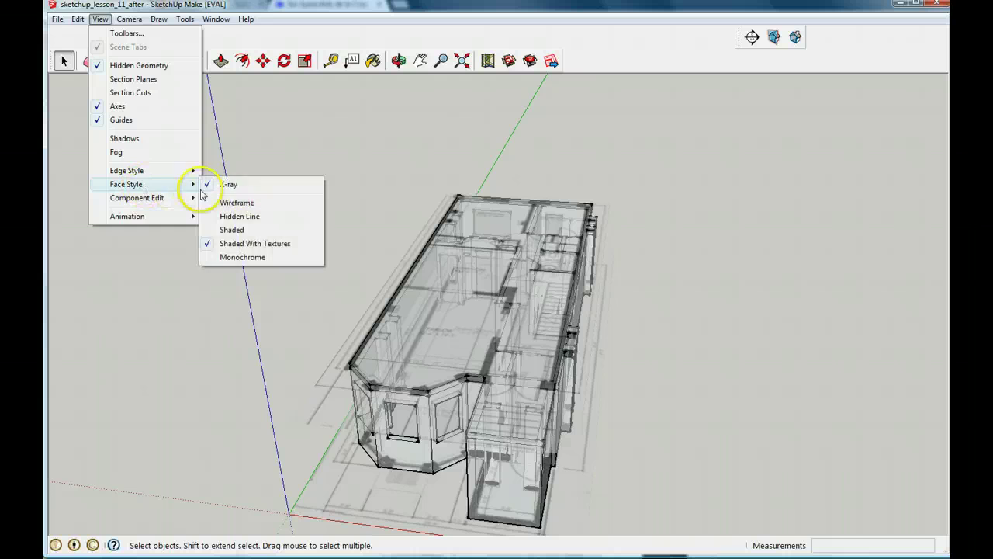
click(237, 185)
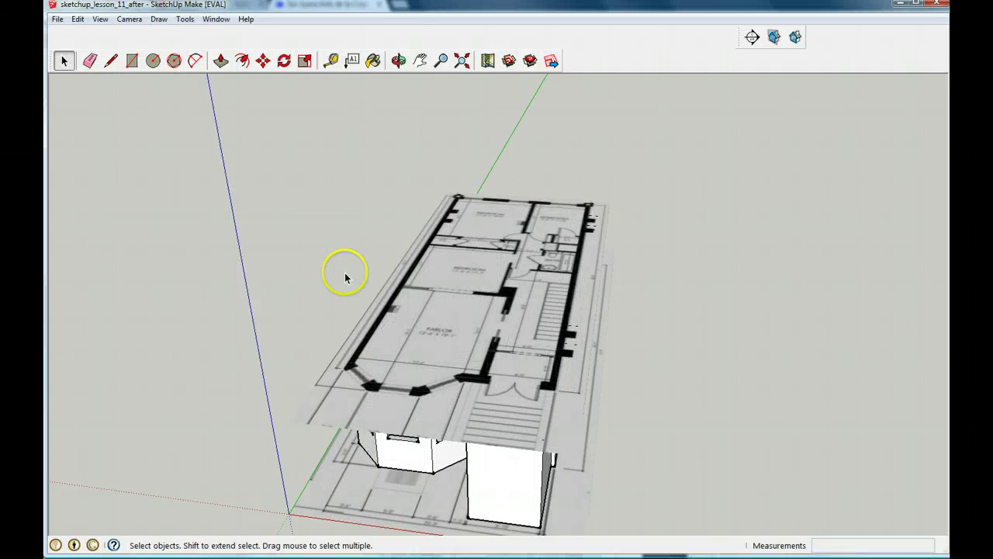